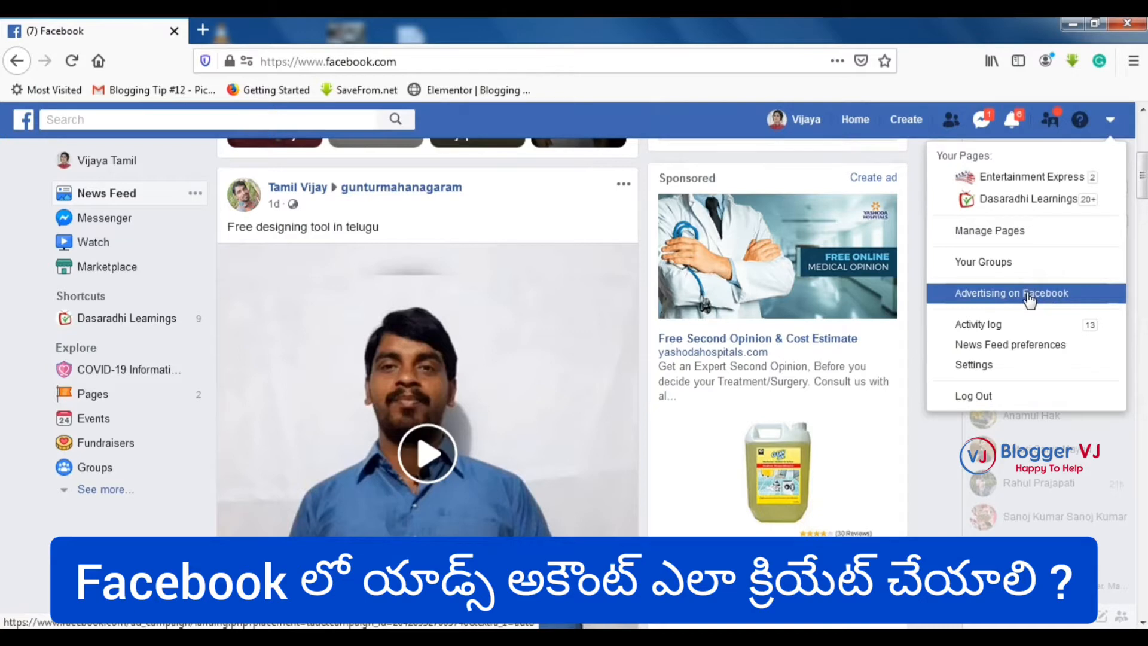
- Go to Facebook for Business's small-business Advertise page and scroll to 'Ready to make an ad?'
click(1028, 299)
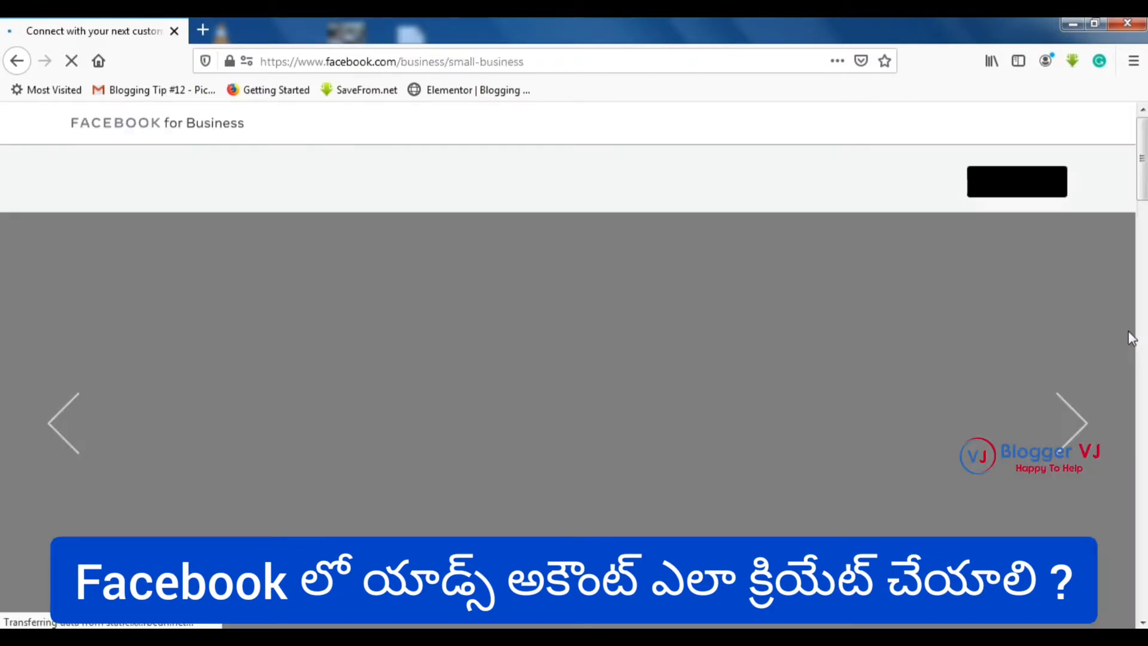
click(1126, 329)
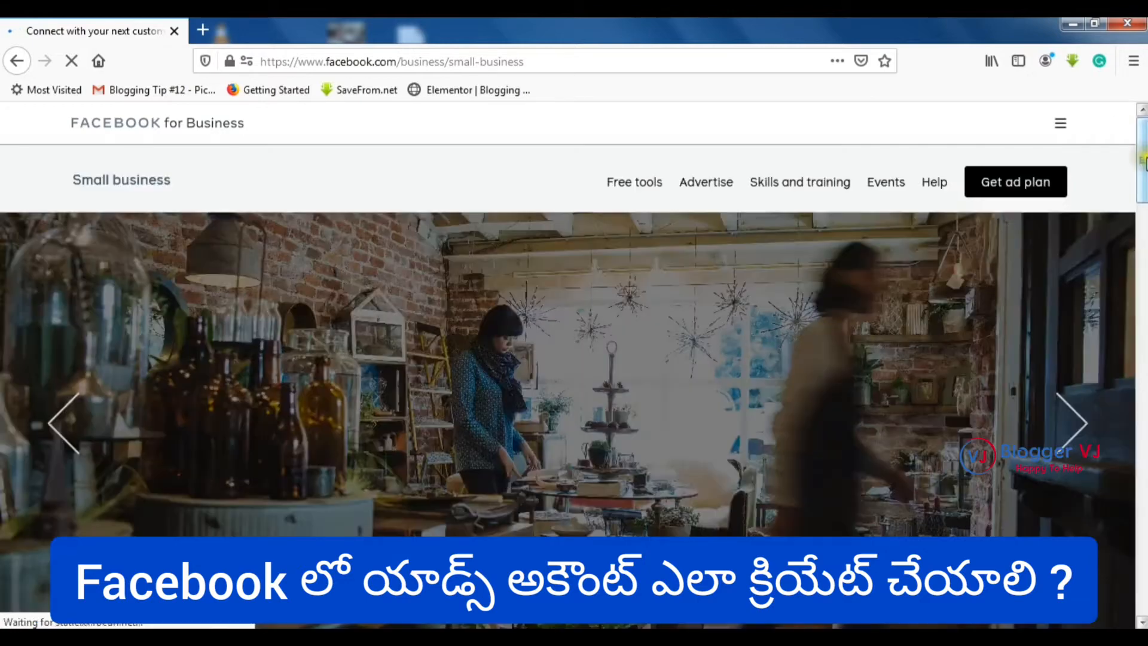
mouse_move(1141, 158)
mouse_down()
mouse_move(1142, 284)
mouse_move(1142, 159)
mouse_up()
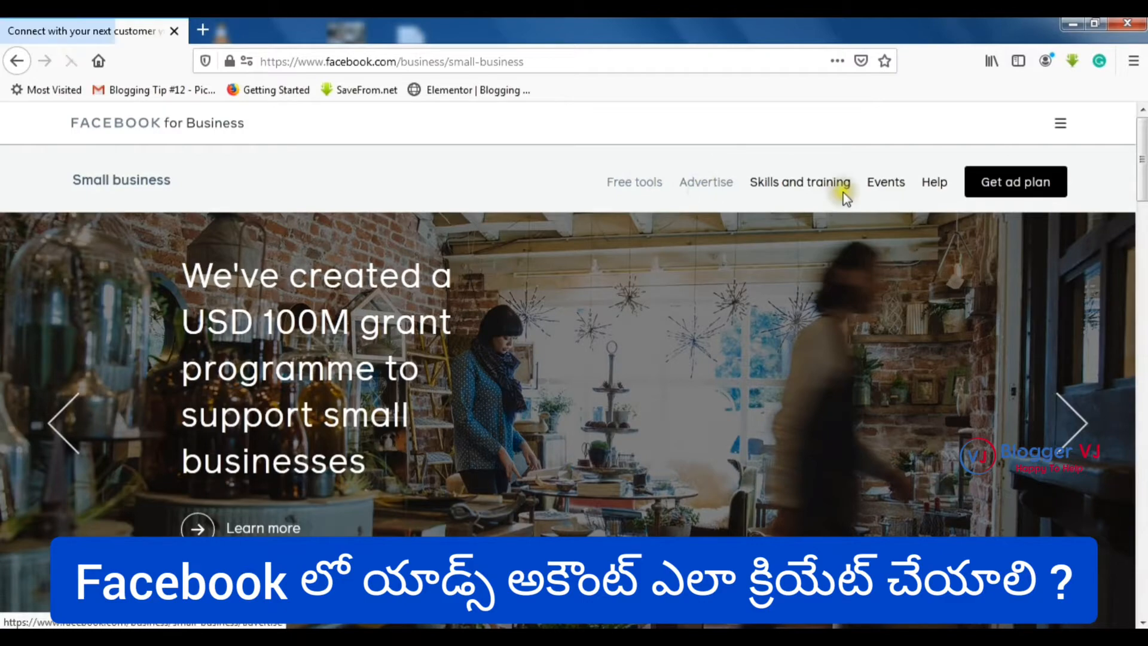
scroll(568, 359, down, 8)
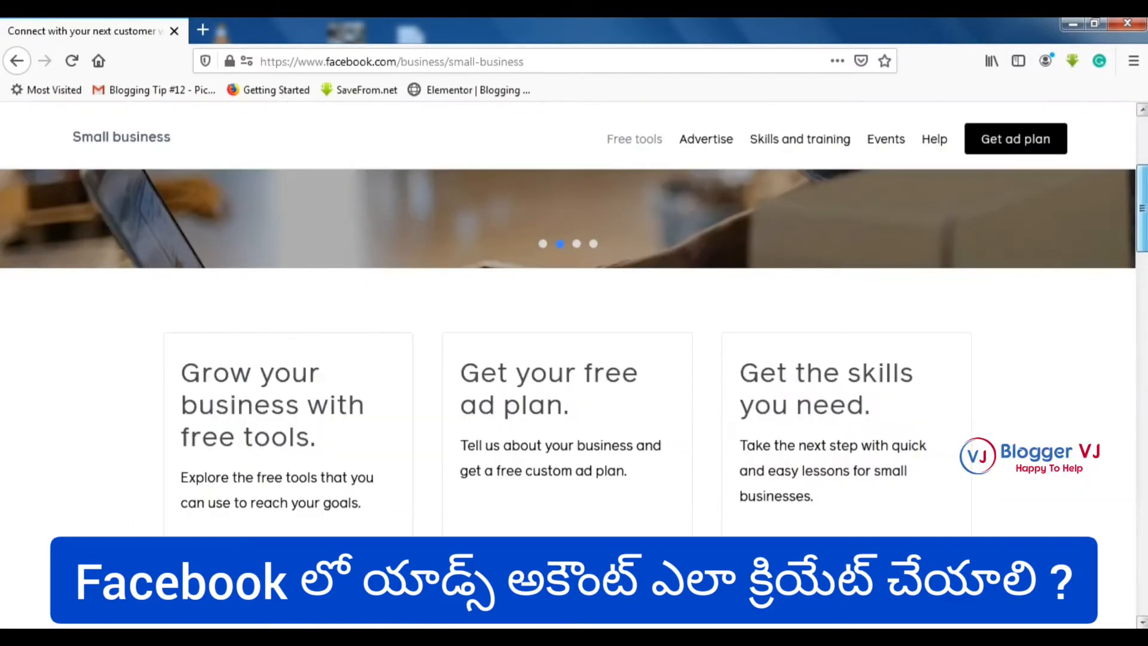
scroll(568, 358, down, 7)
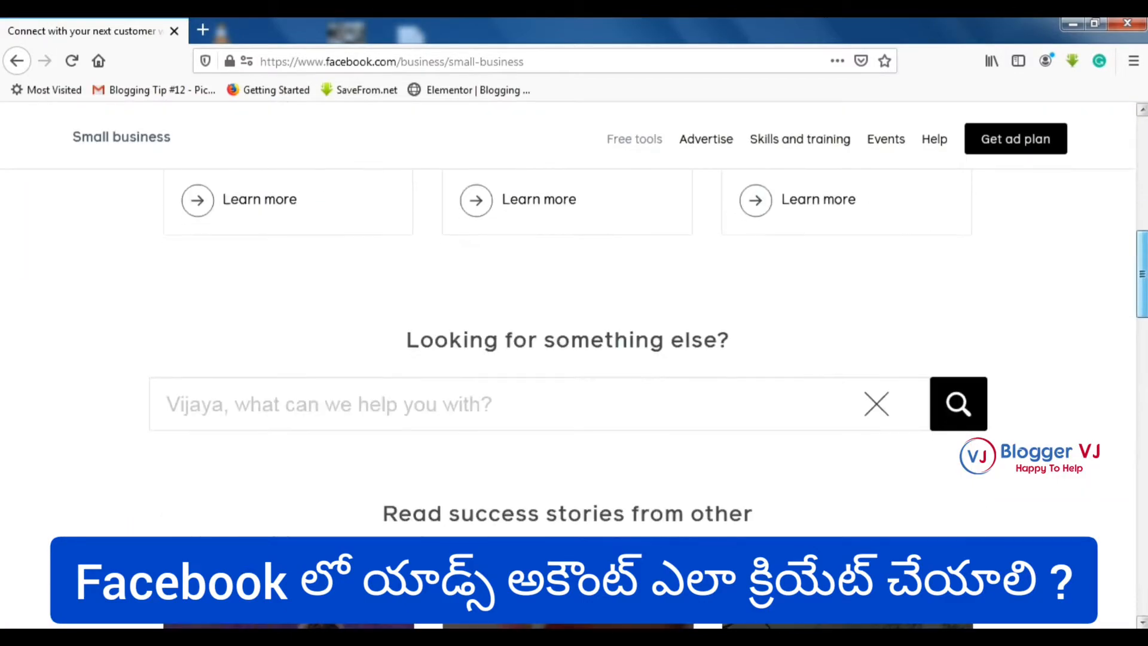
scroll(568, 359, down, 8)
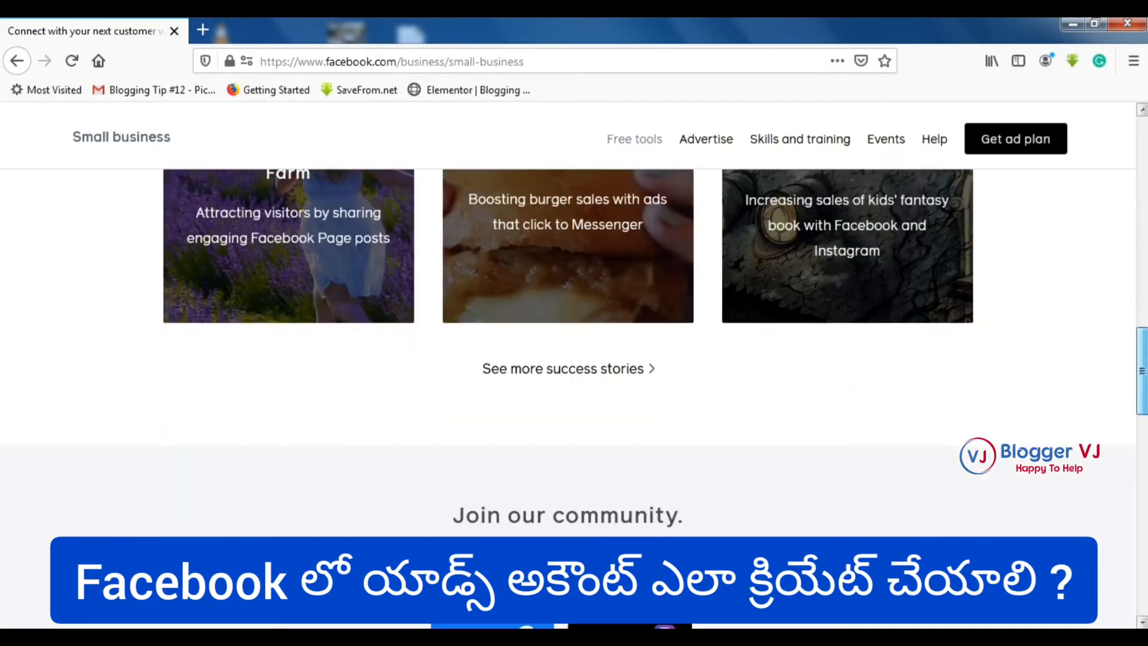
drag(1142, 412, 1142, 477)
drag(1144, 415, 1123, 432)
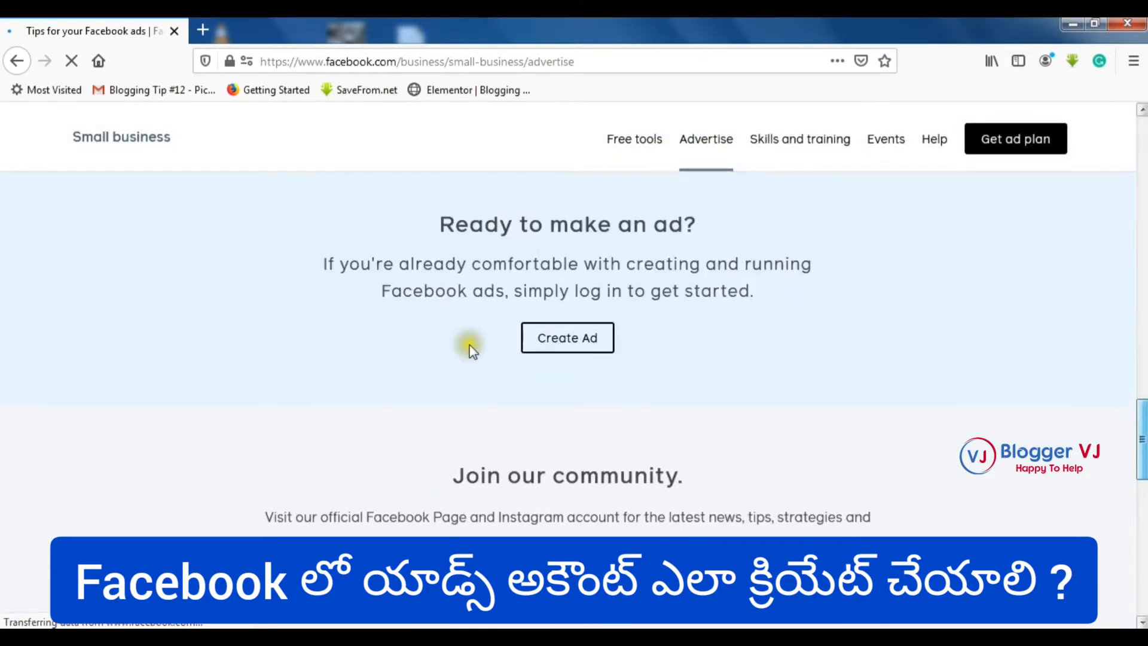
- Start Create Ad and select Dasaradhi Learnings as the Page to promote
click(584, 349)
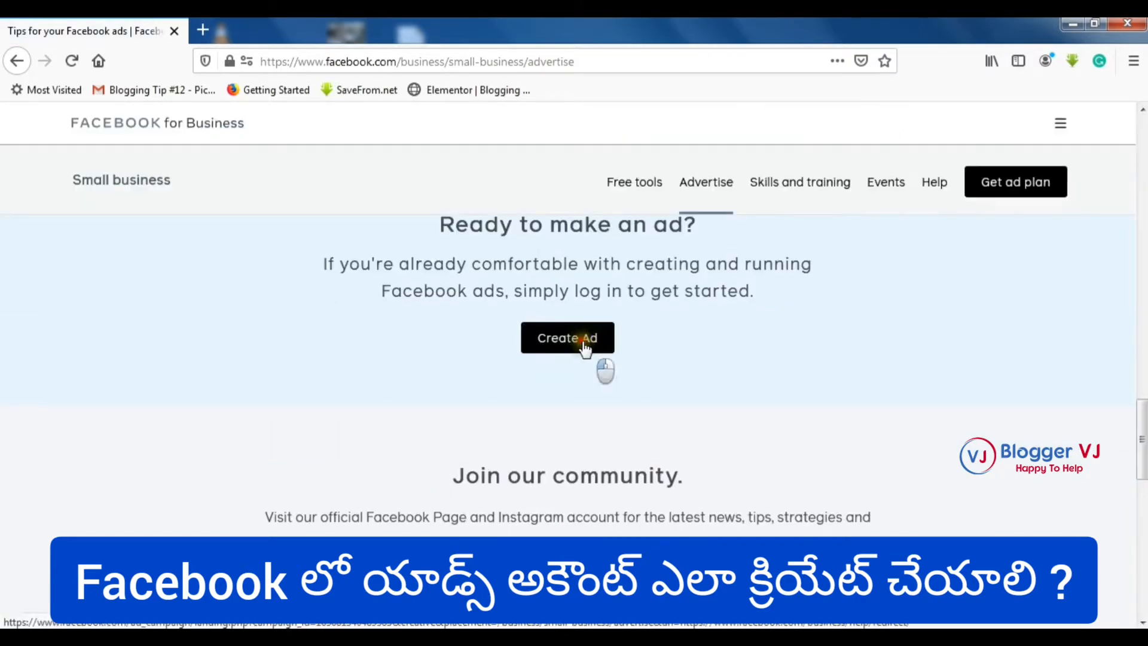
click(881, 336)
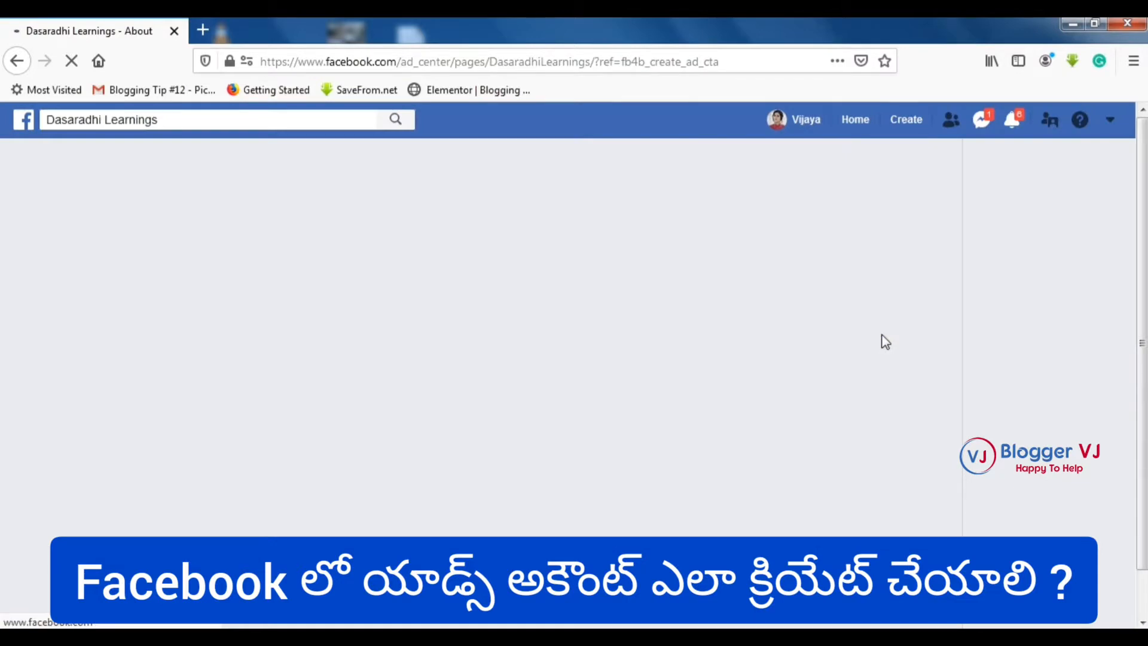
click(881, 335)
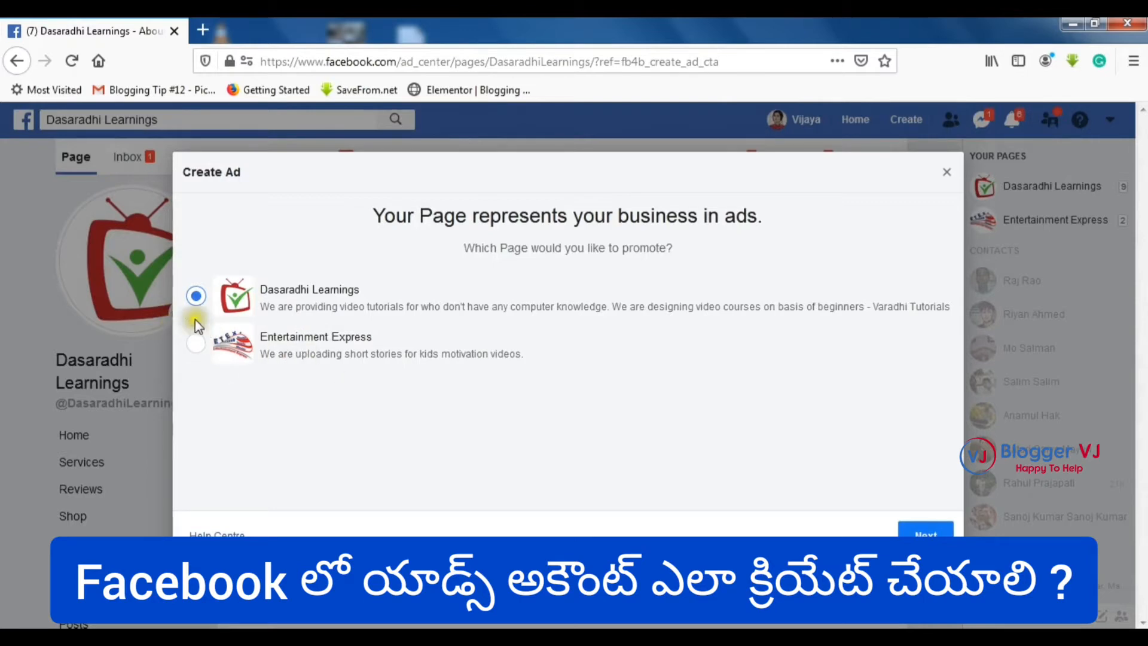
- Pick the 'Promote your Page' goal and accept the Non-discrimination Policies
click(925, 531)
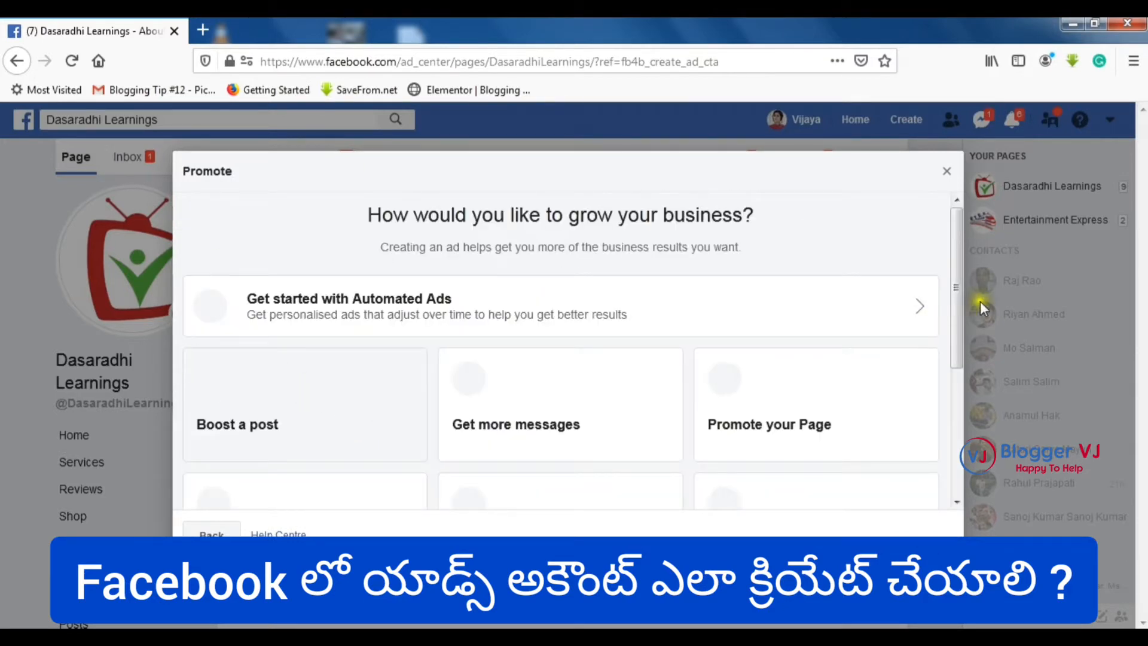
scroll(956, 304, down, 4)
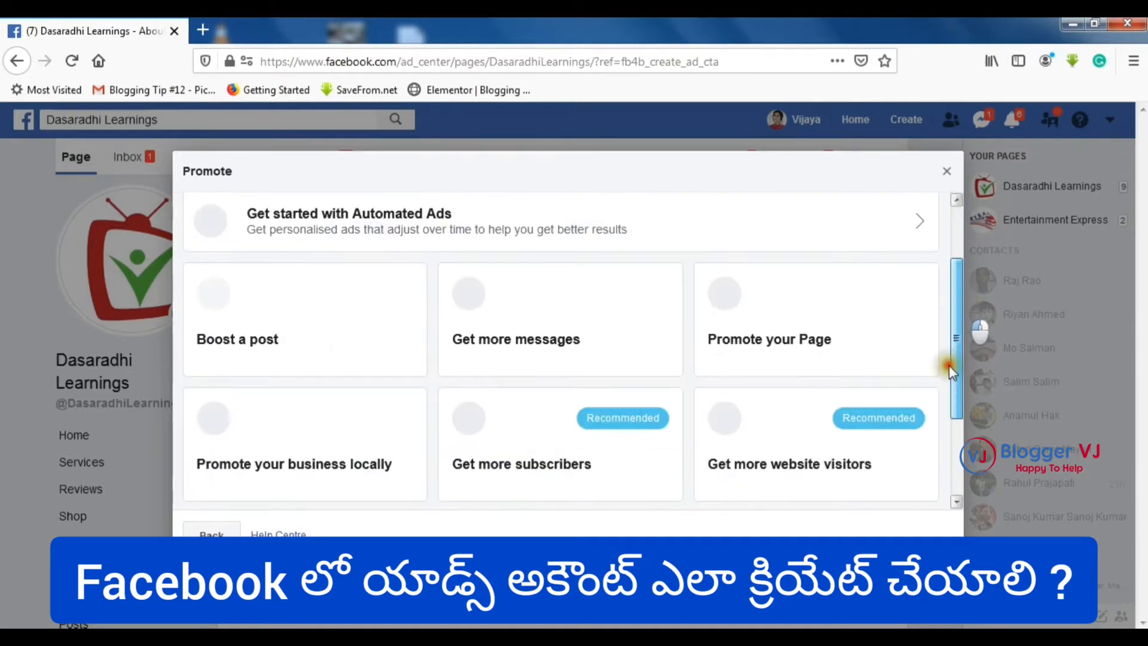
scroll(947, 451, up, 5)
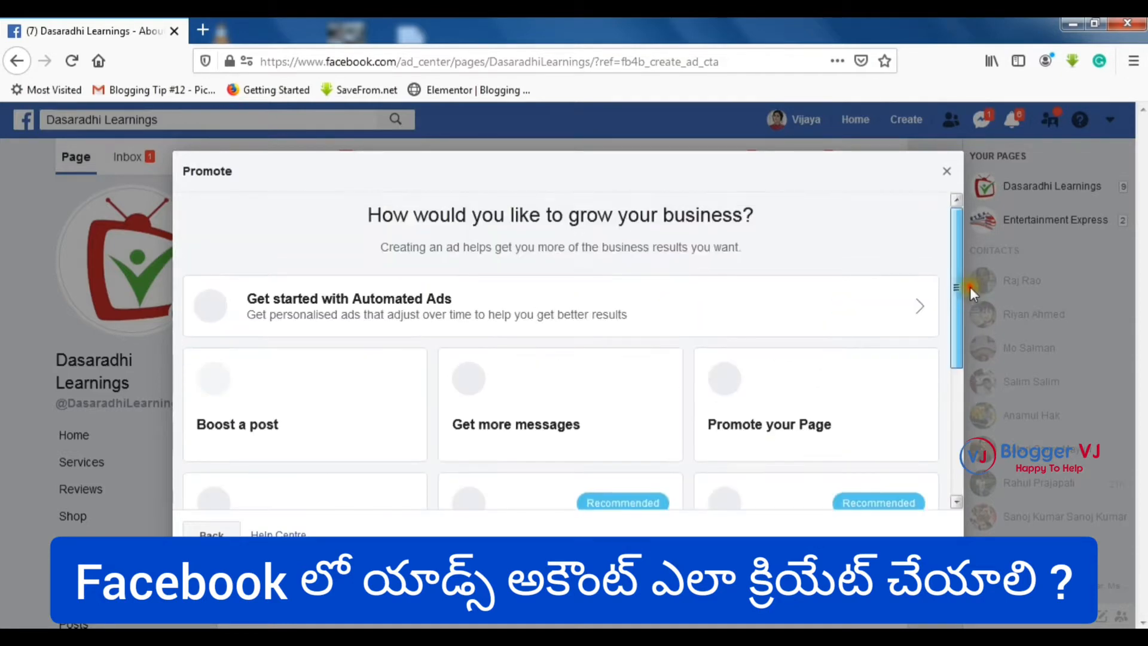
click(778, 398)
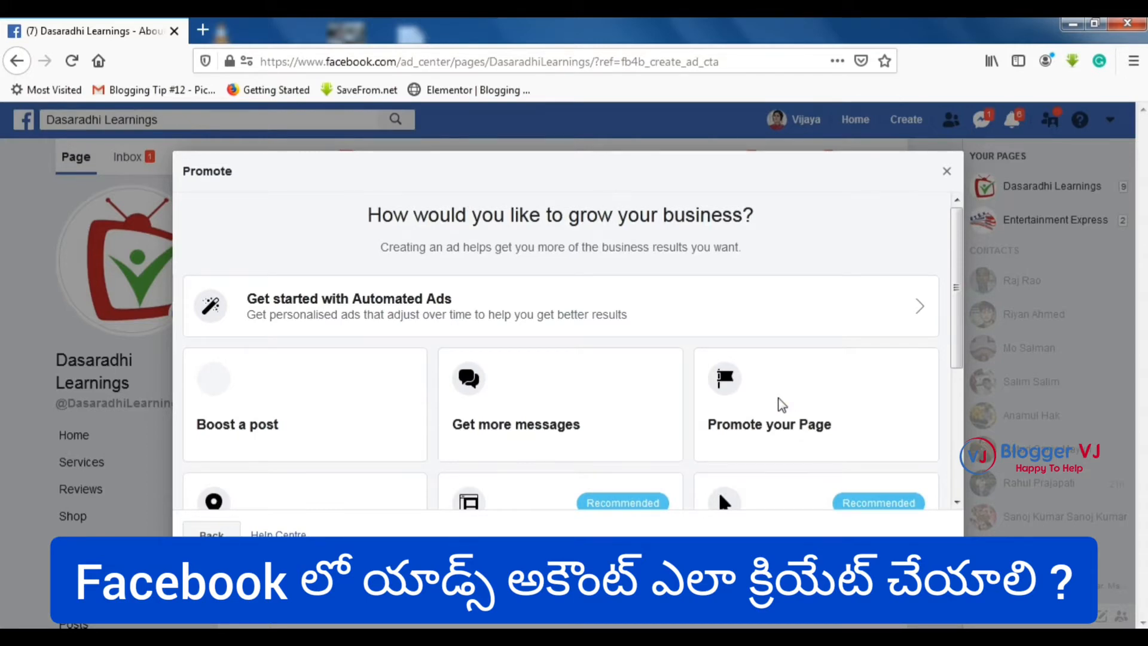
scroll(780, 397, down, 5)
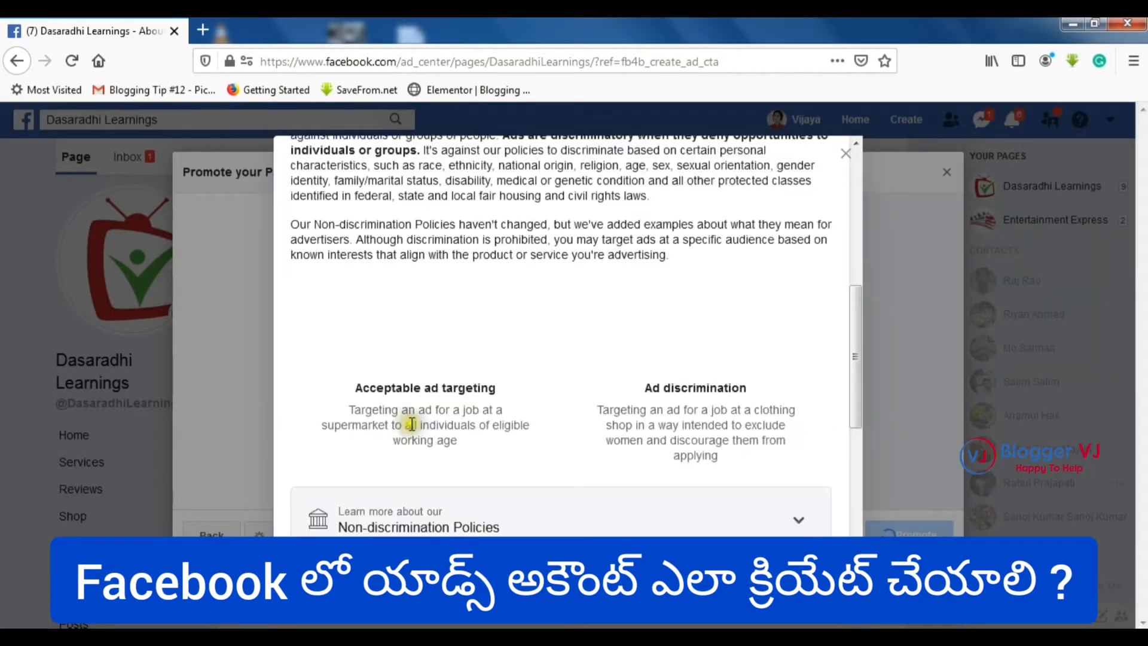
scroll(714, 428, up, 5)
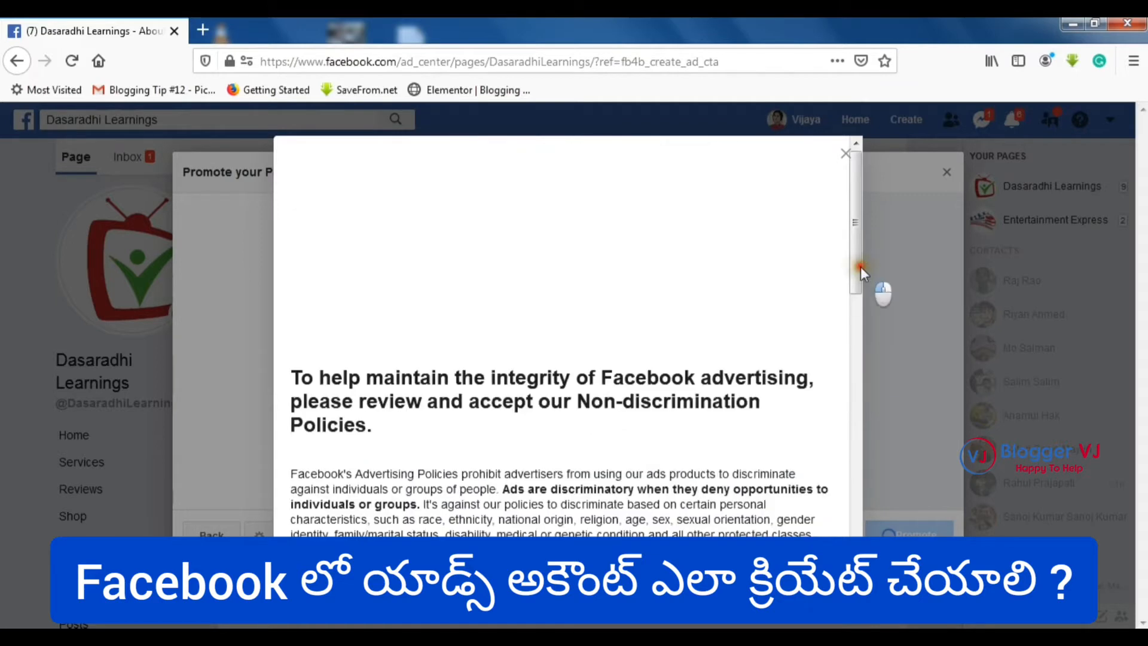
drag(860, 266, 855, 532)
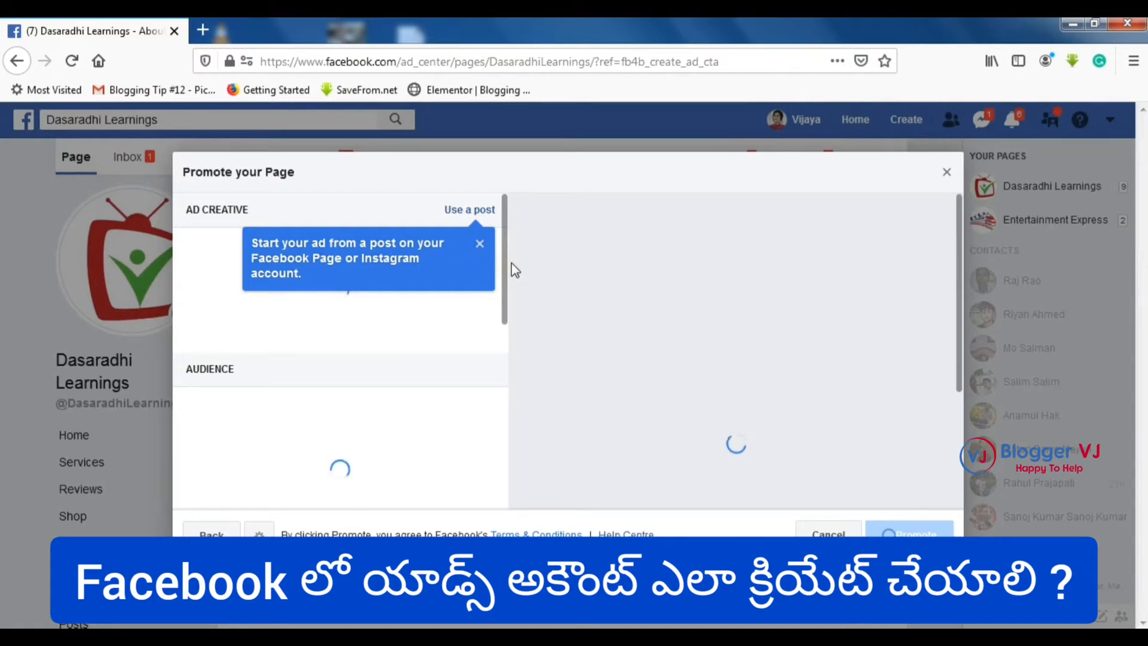
- Load facebook.com/adsmanager in a new tab to show the empty Campaigns list
click(203, 30)
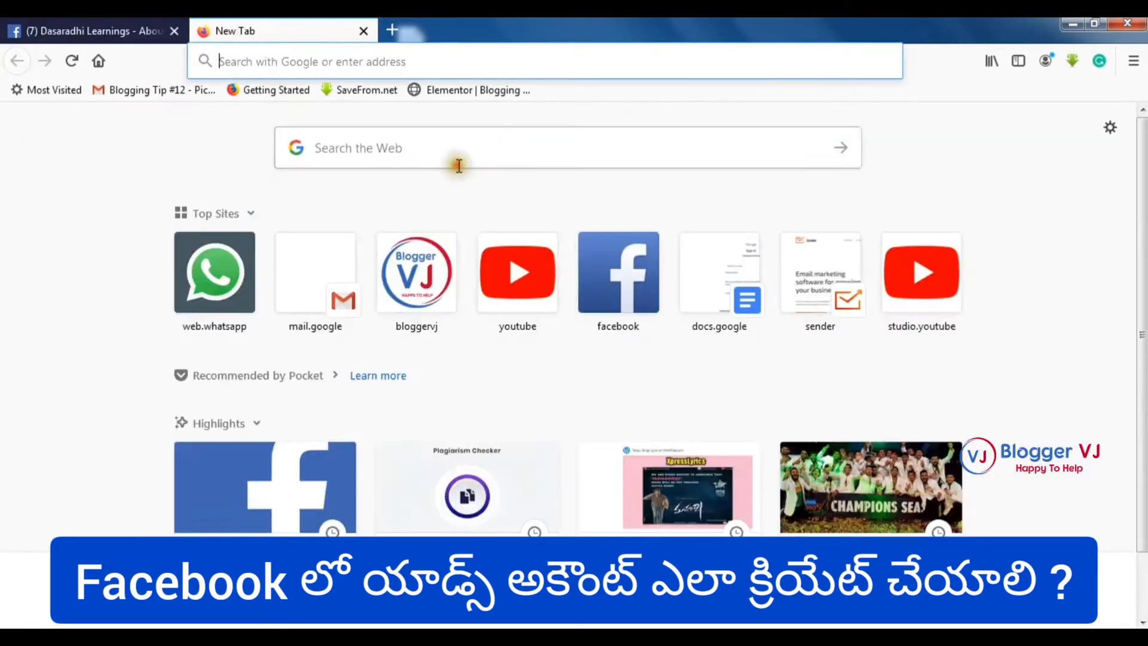
text(facebook.com/)
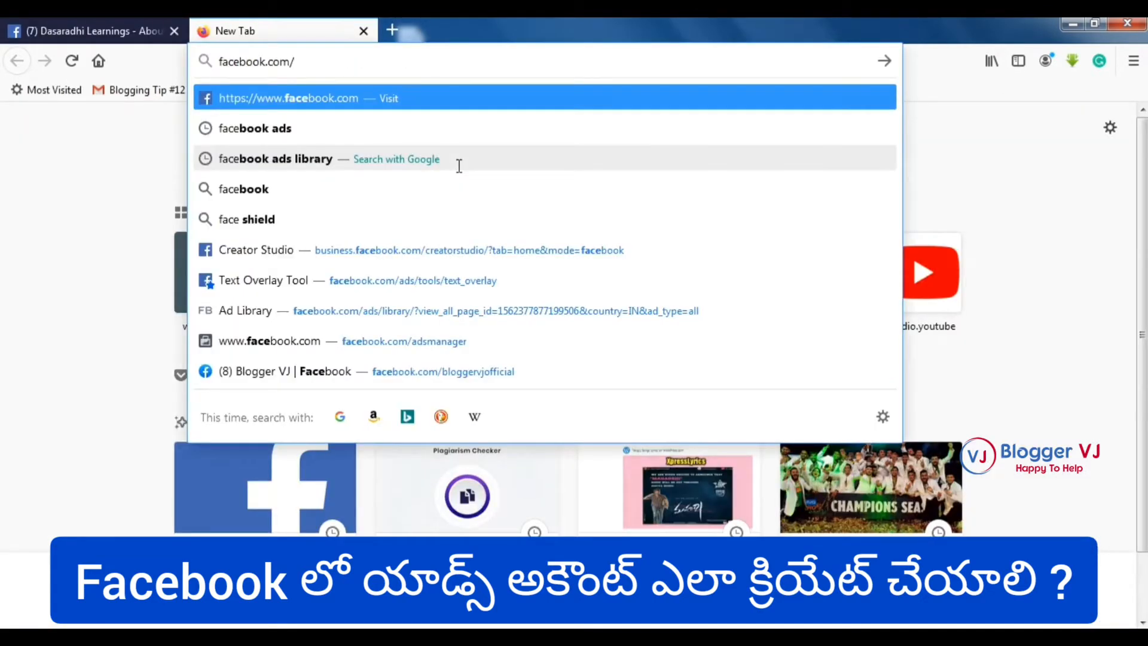
text(adsmanager)
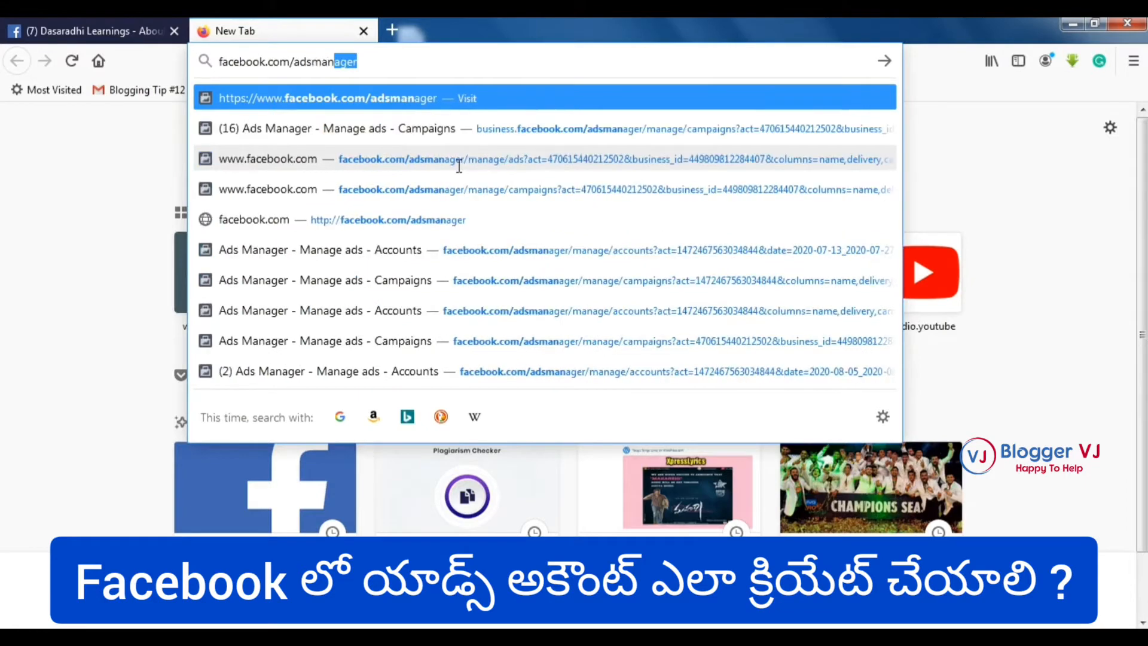
key(Return)
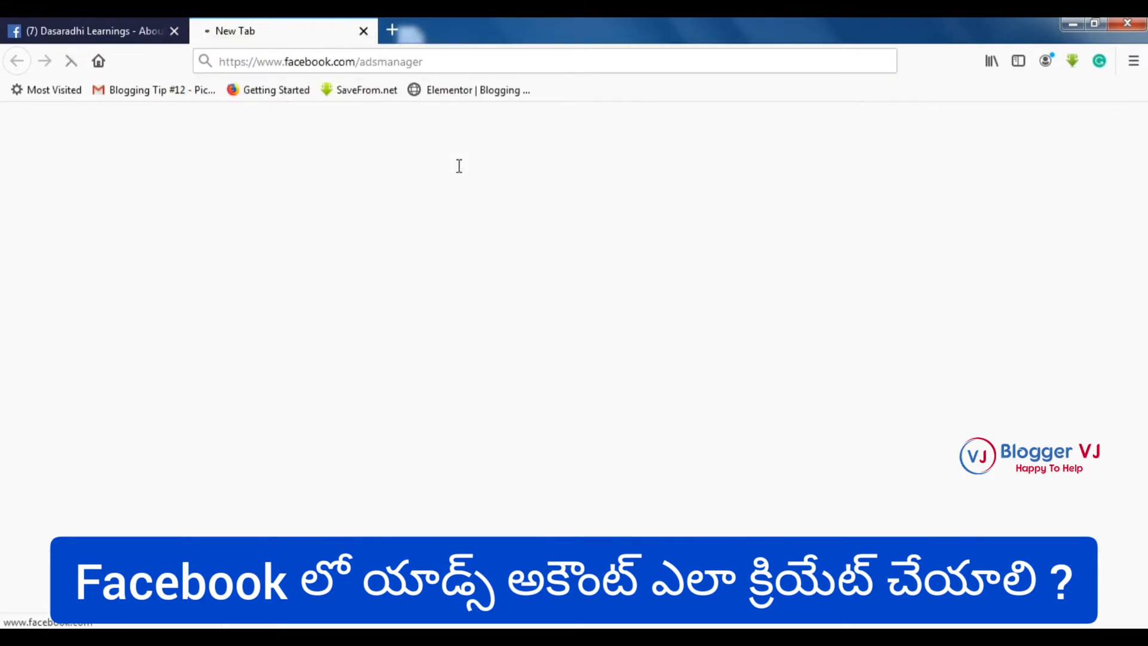
click(374, 128)
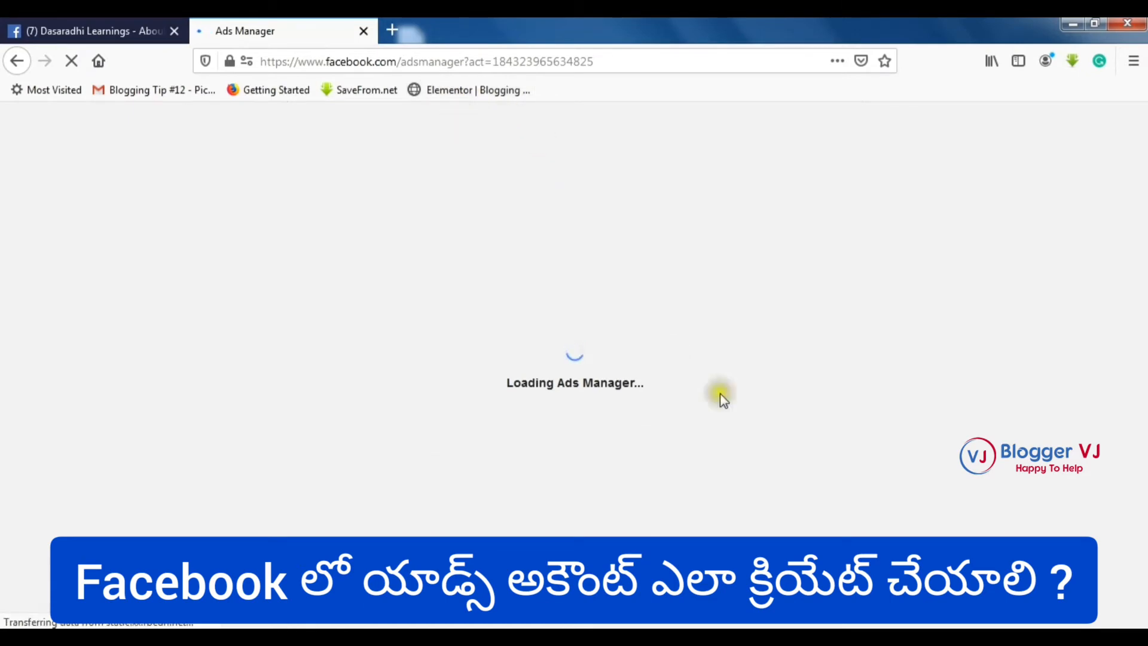
click(119, 27)
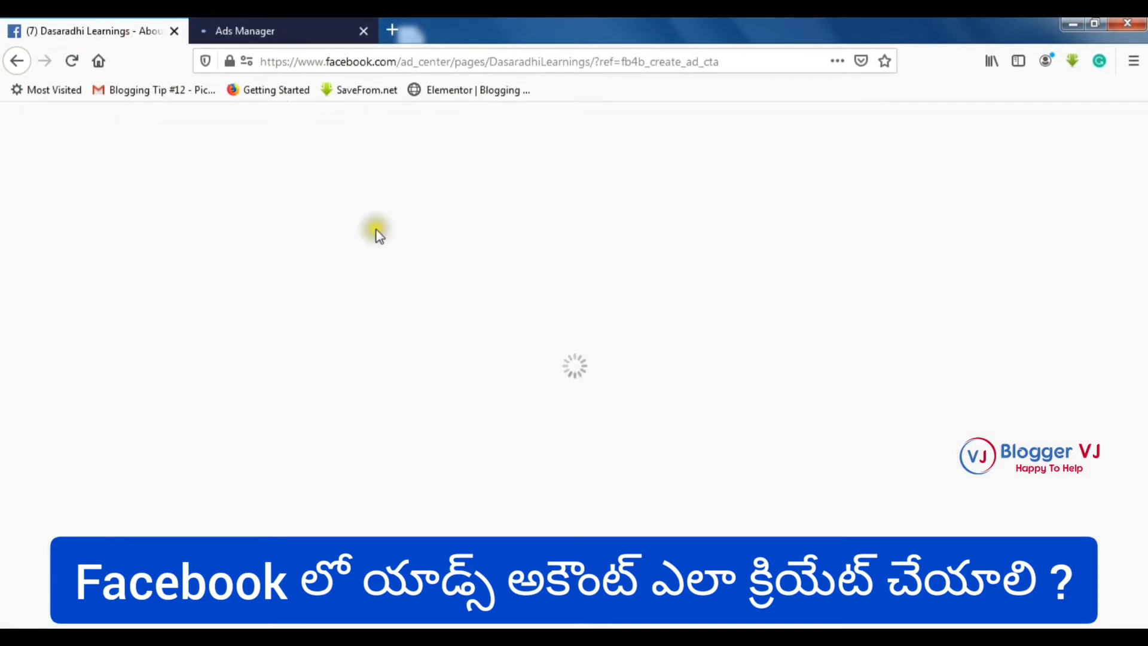
click(254, 27)
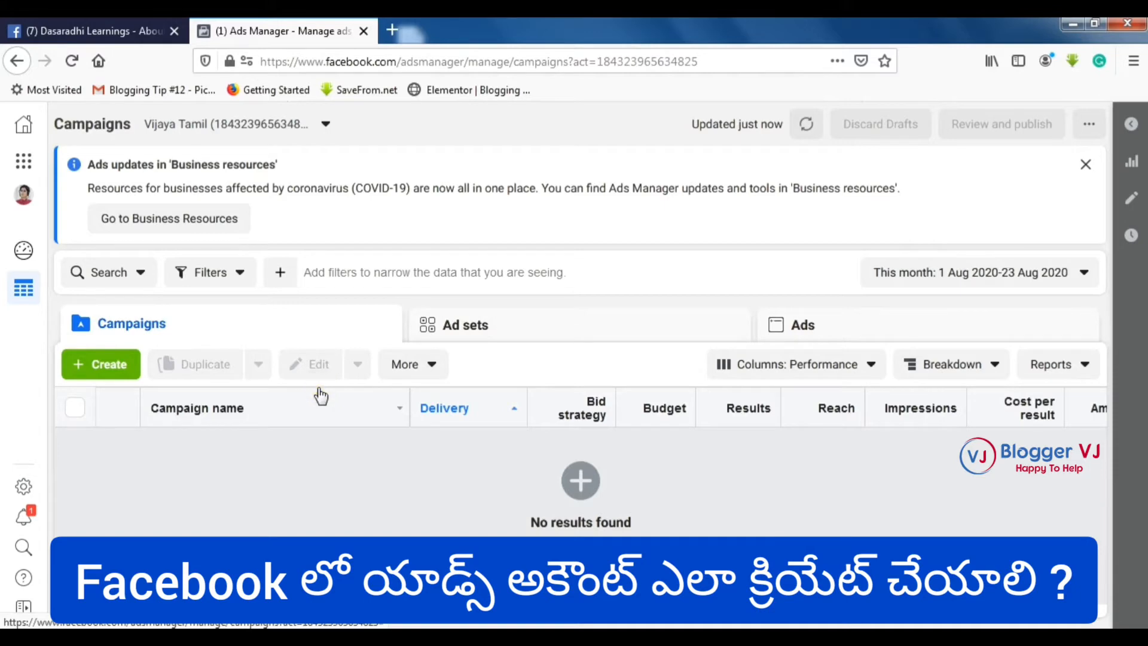
click(24, 251)
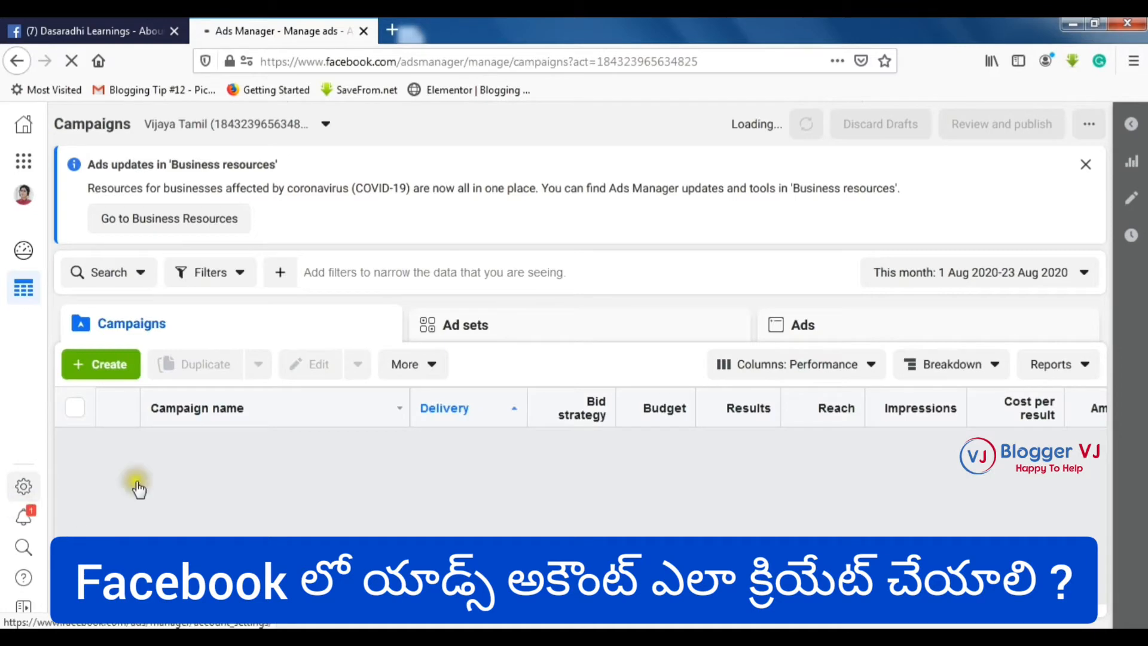
click(24, 491)
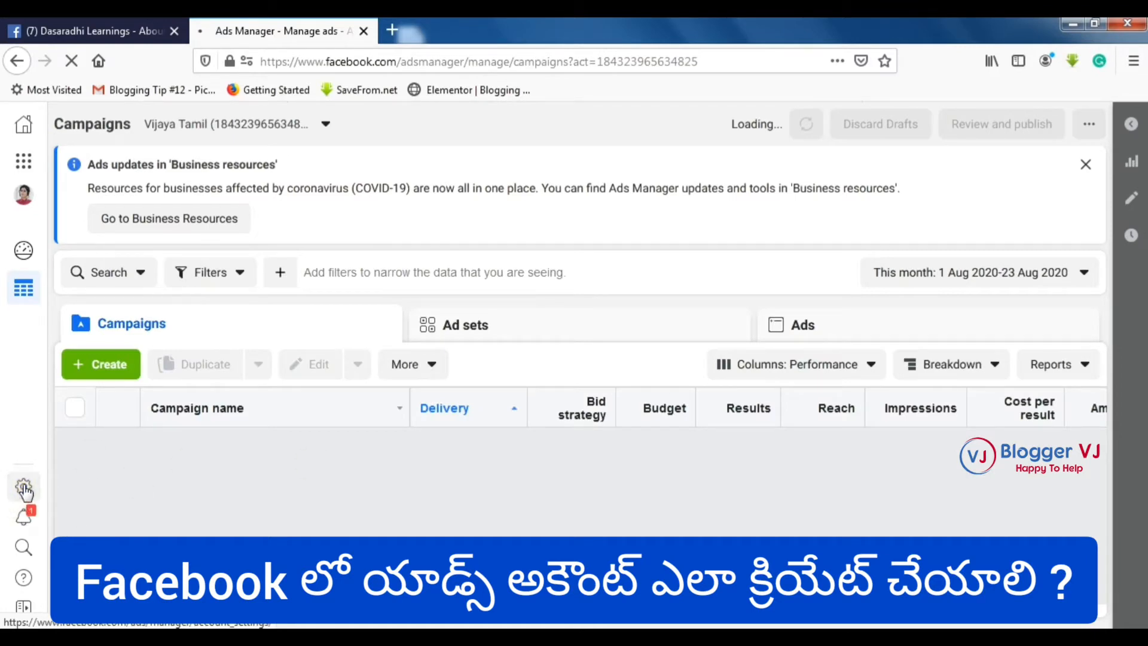
click(26, 492)
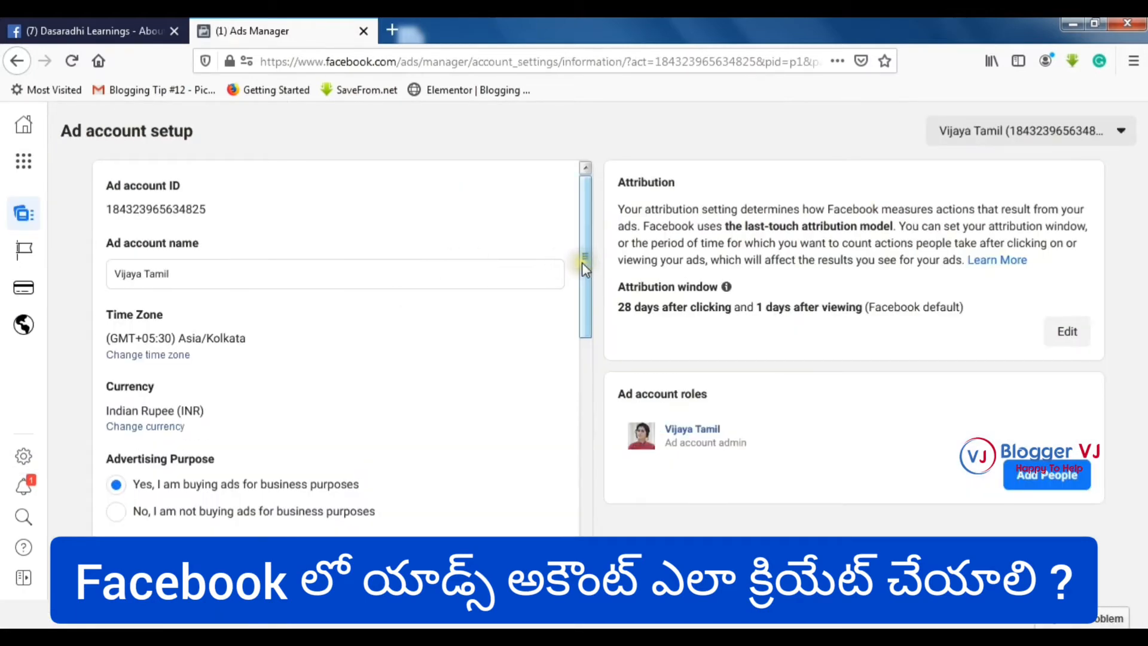
mouse_move(583, 268)
mouse_down()
mouse_move(573, 457)
mouse_move(597, 389)
mouse_move(545, 281)
mouse_move(592, 264)
mouse_up()
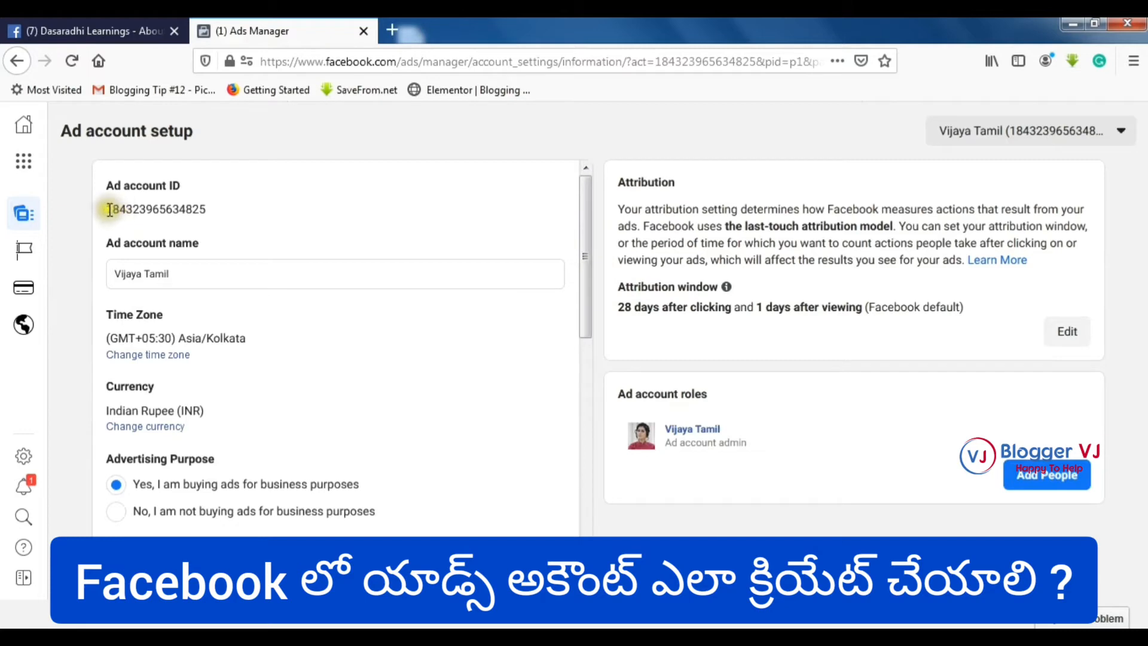
drag(105, 209, 216, 213)
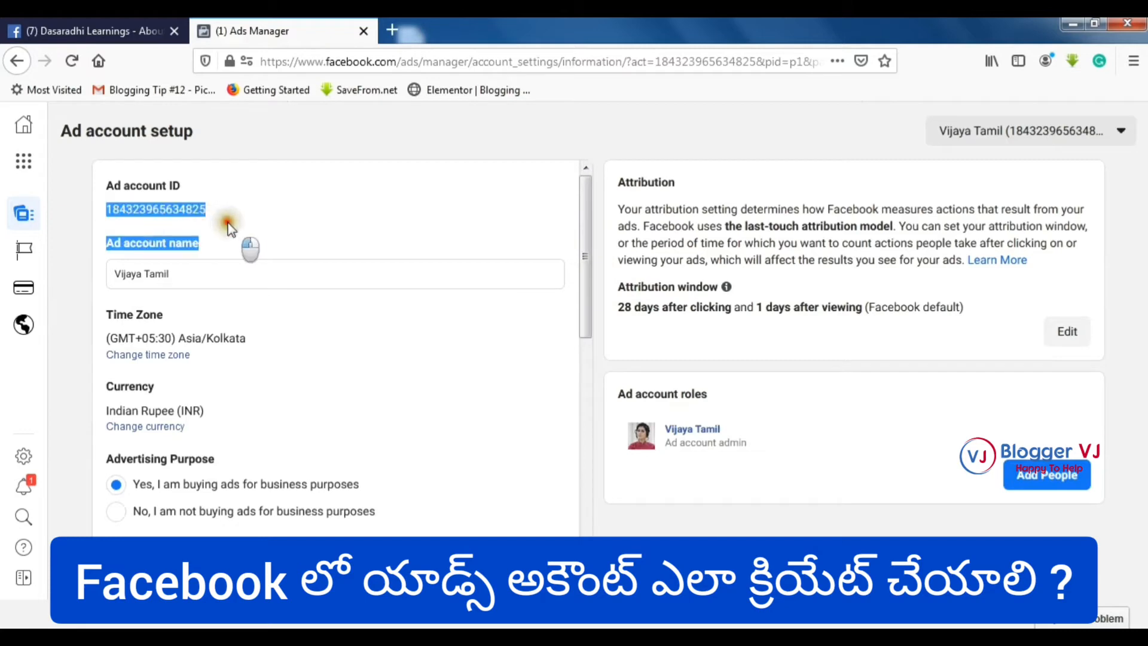
click(592, 268)
drag(592, 269, 592, 365)
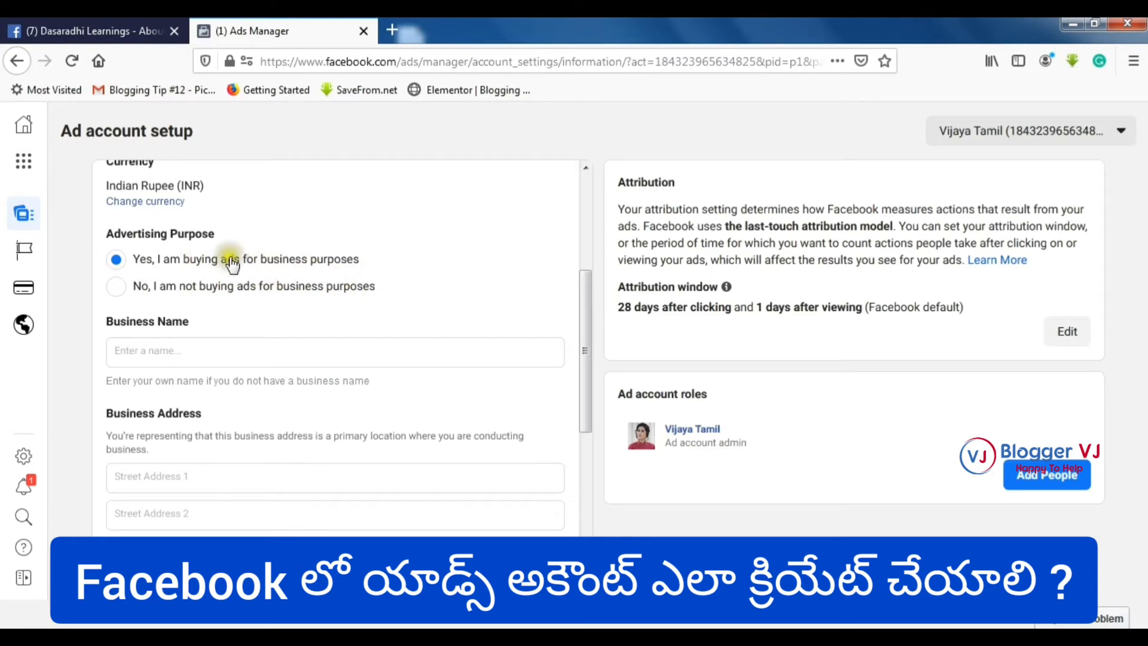
- Enter Dasaradhi Learnings as the business name
scroll(456, 359, down, 3)
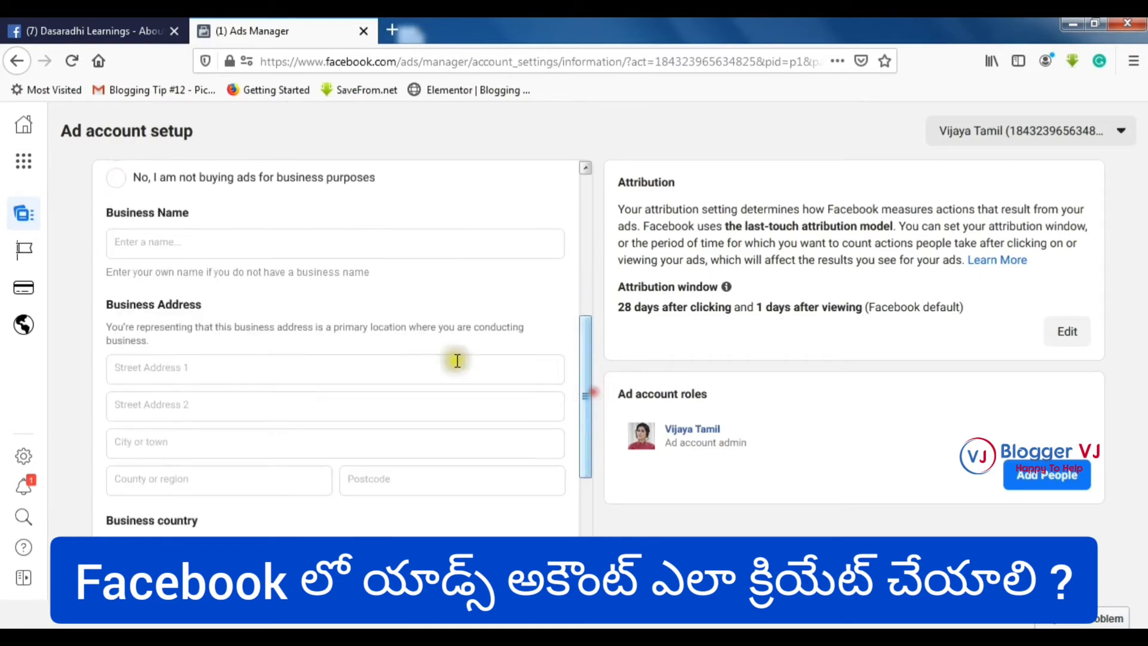
click(348, 245)
text(Dasaradhi Learnings)
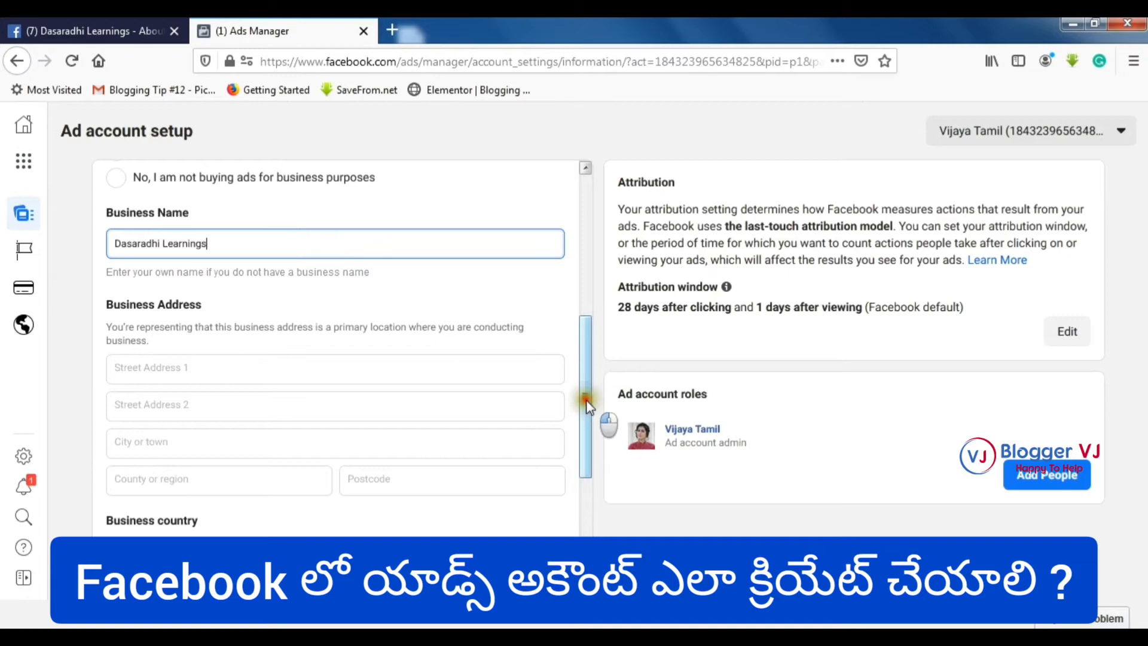
- Choose India as the business country
scroll(586, 400, down, 2)
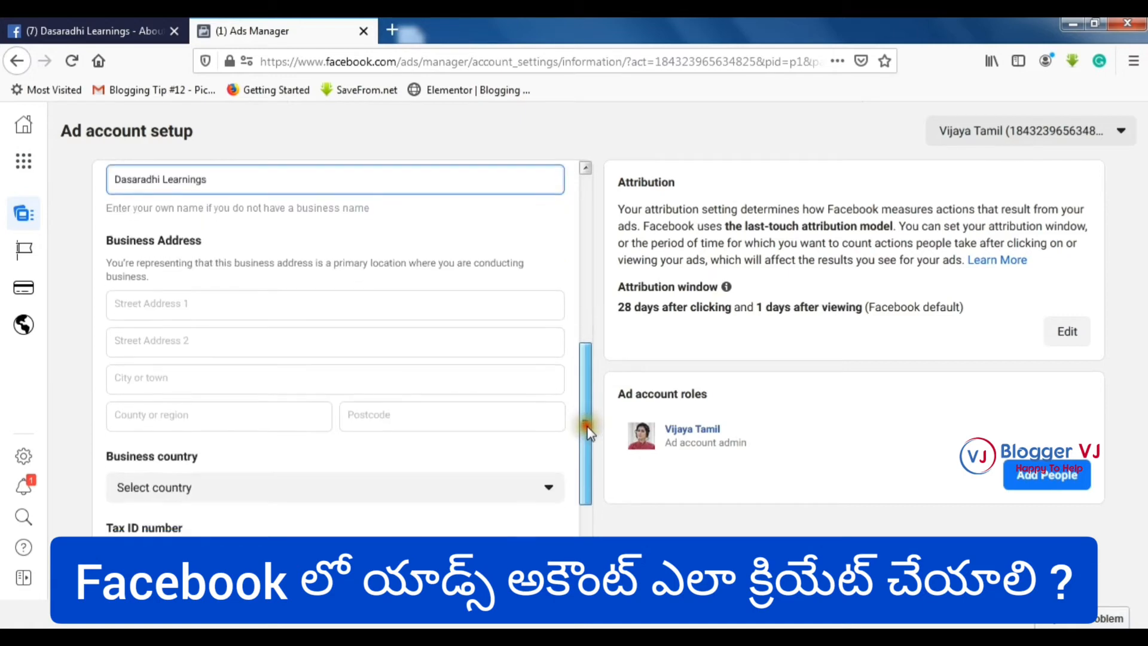
scroll(402, 333, down, 4)
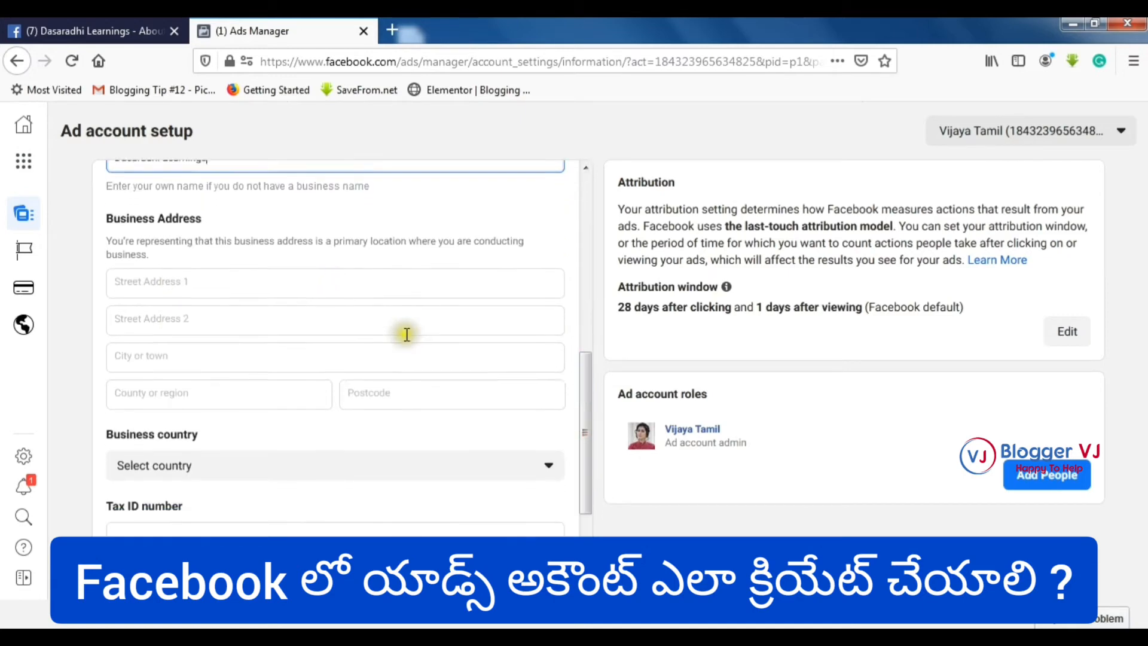
click(414, 350)
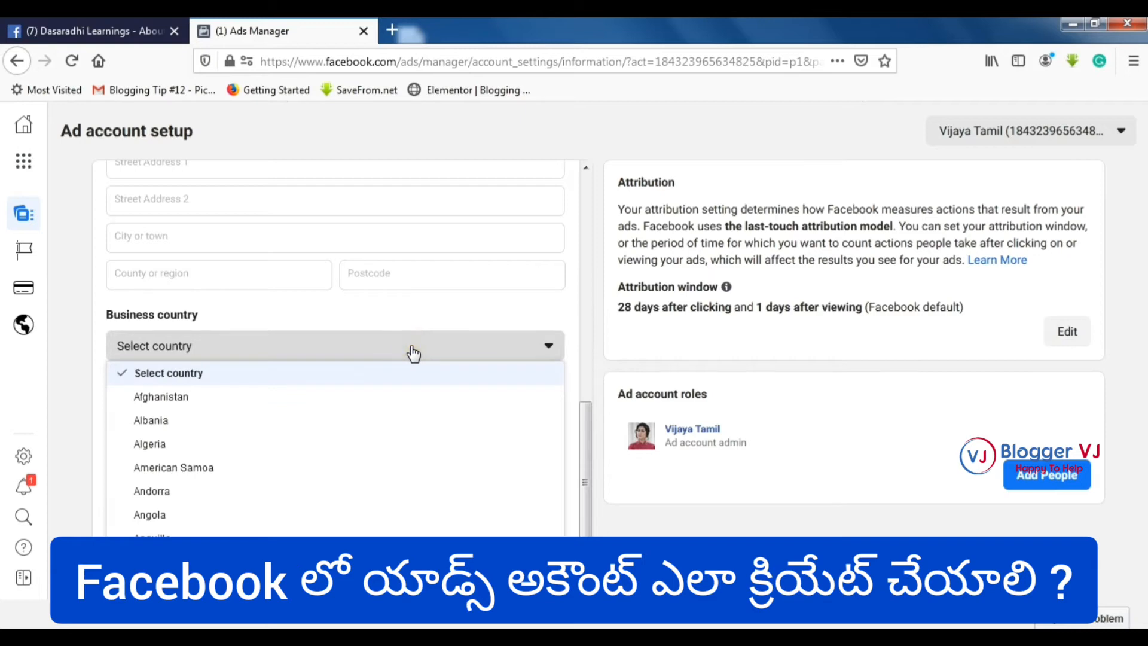
scroll(244, 431, down, 20)
scroll(244, 430, up, 5)
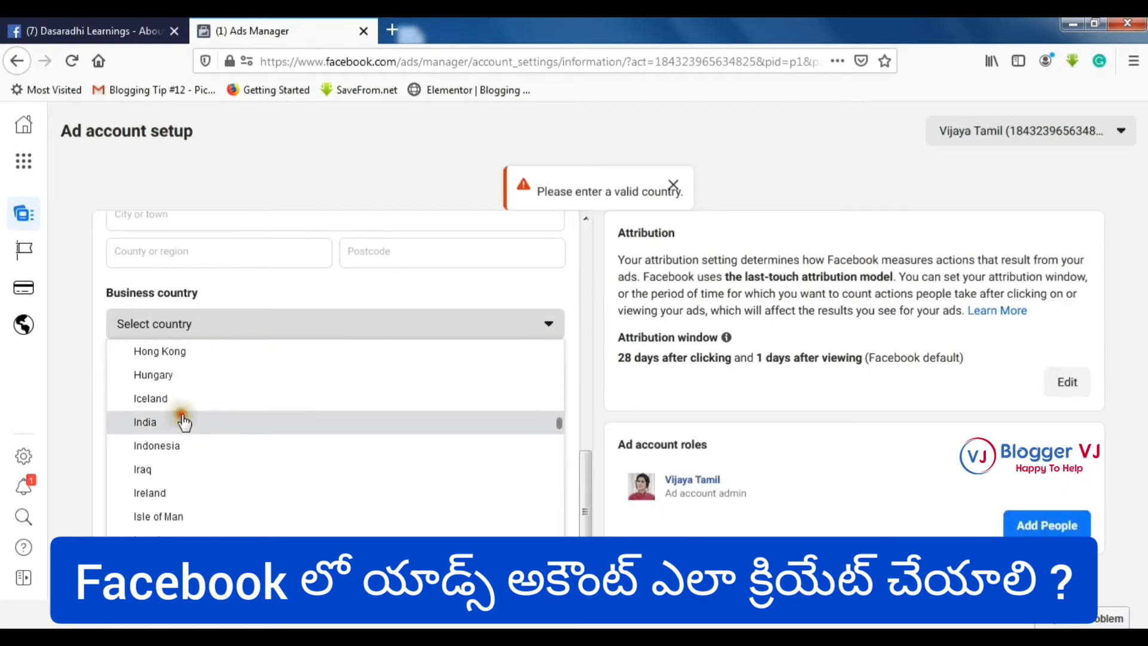
click(183, 422)
- Fill in both street address lines, the city and the postcode, then save
click(372, 448)
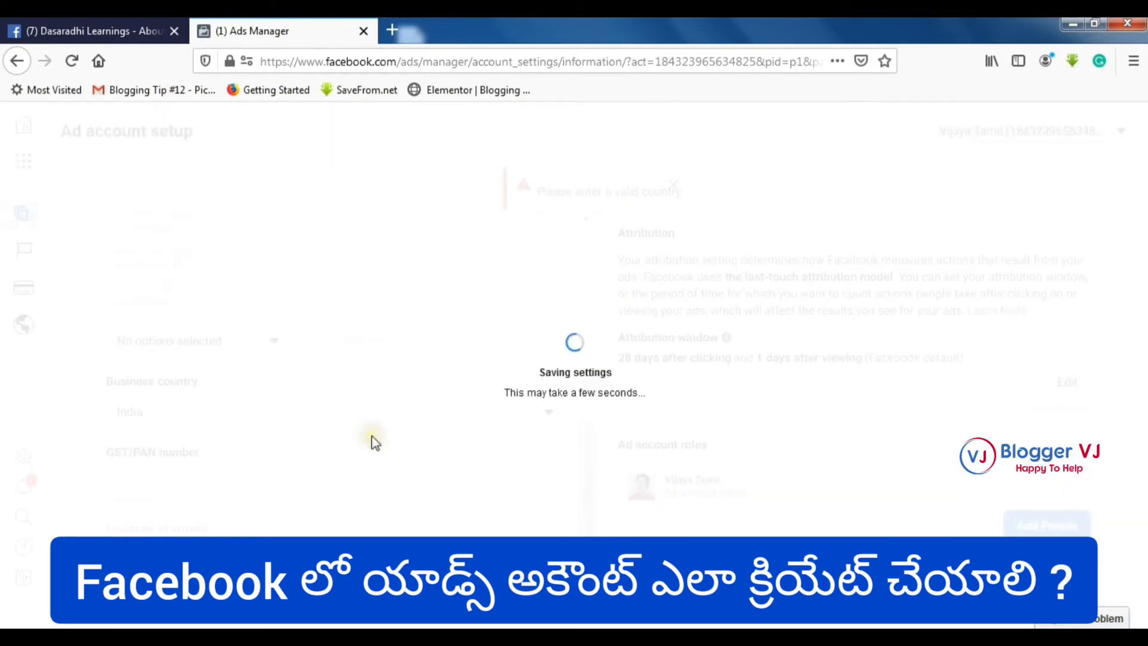
scroll(377, 365, up, 3)
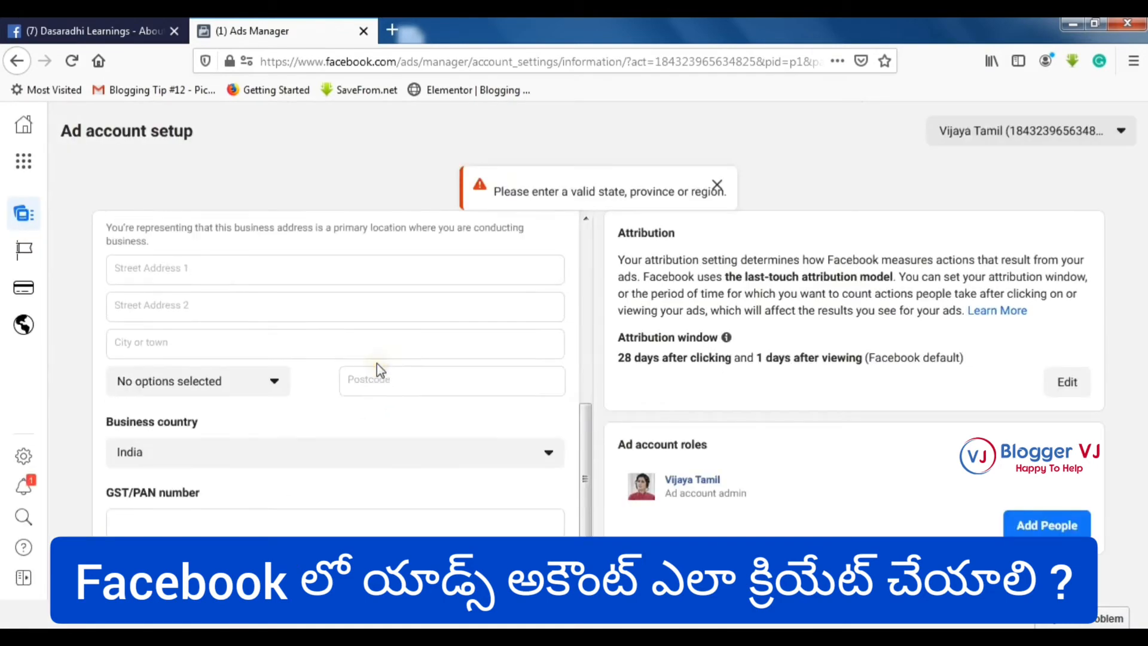
click(270, 365)
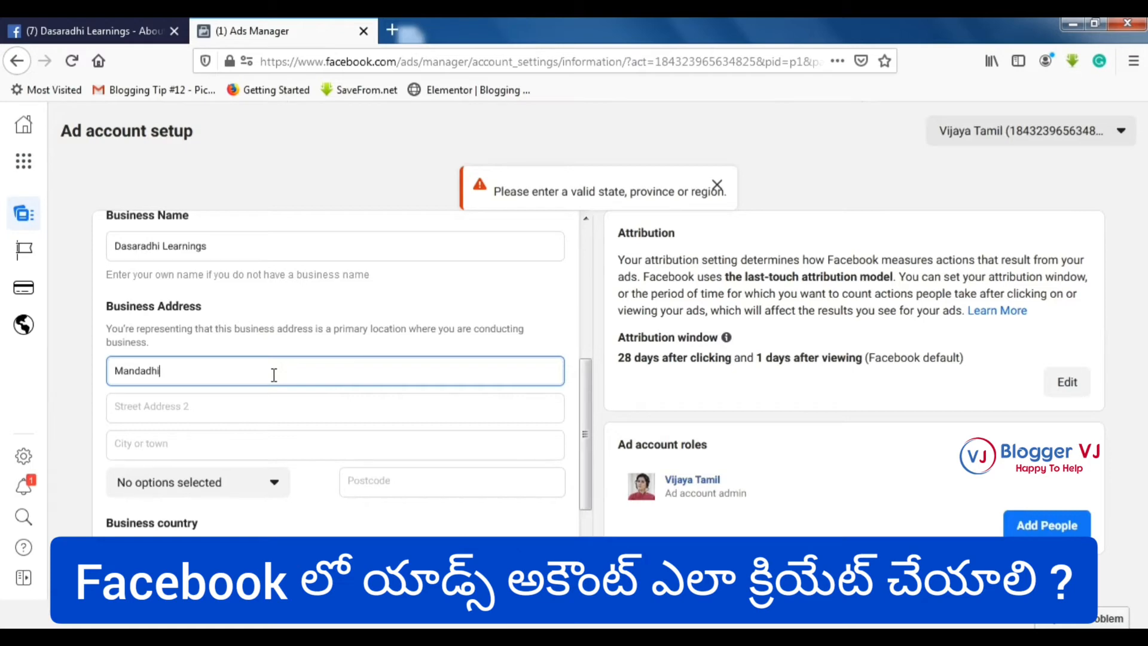
key(Tab)
key(Tab)
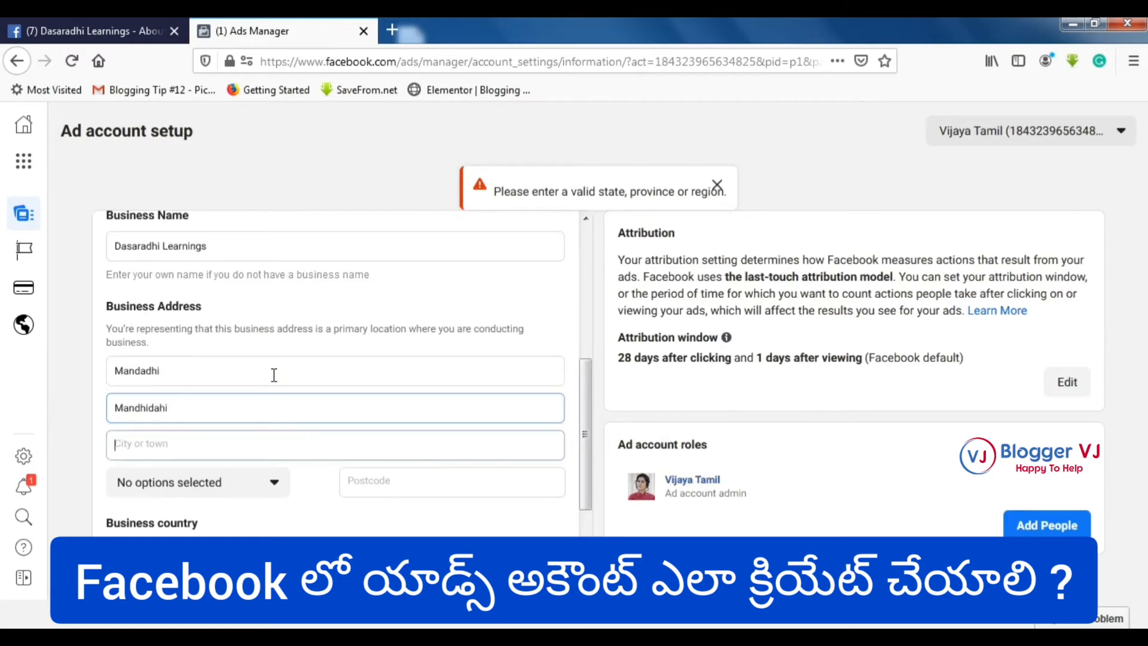
key(Tab)
key(Tab)
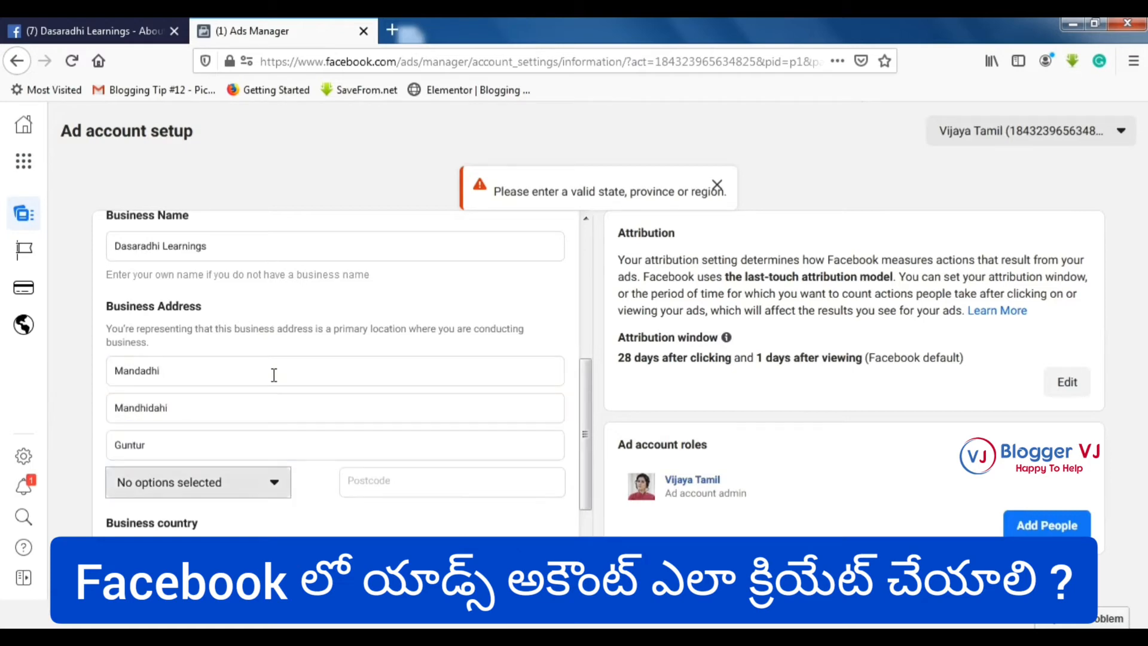
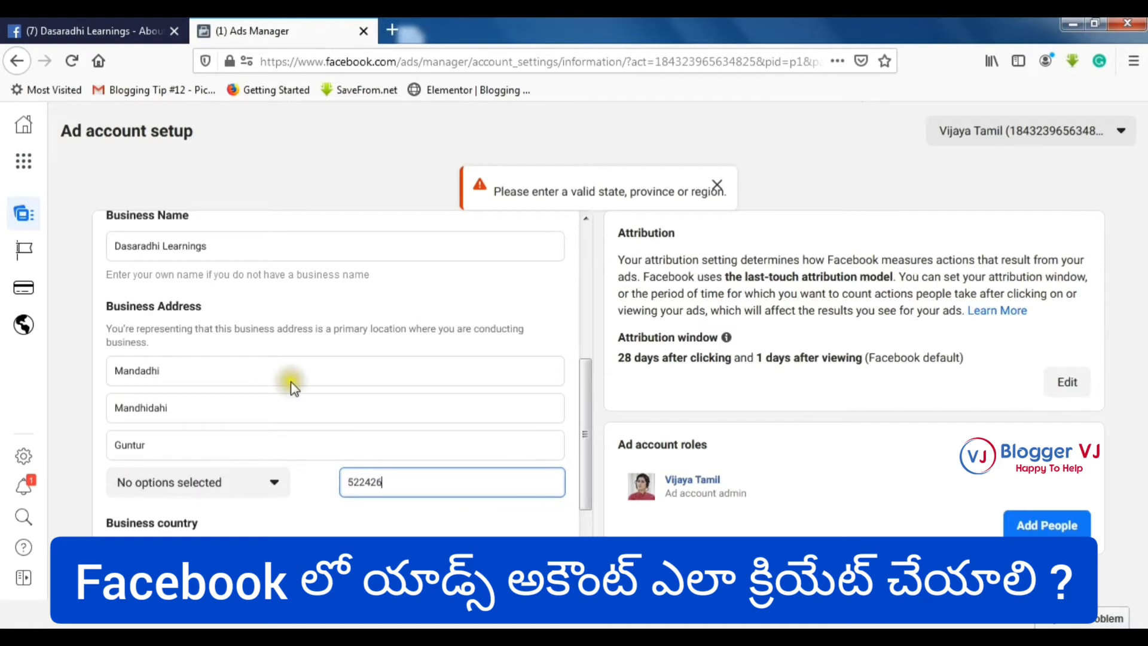
scroll(293, 384, down, 2)
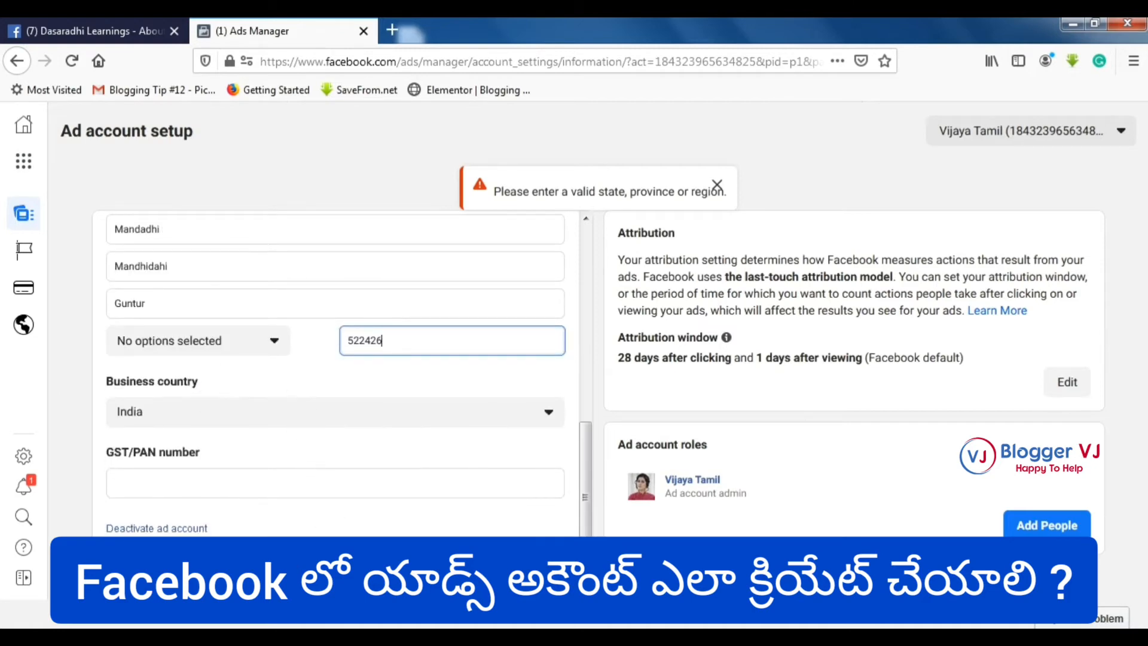
click(526, 574)
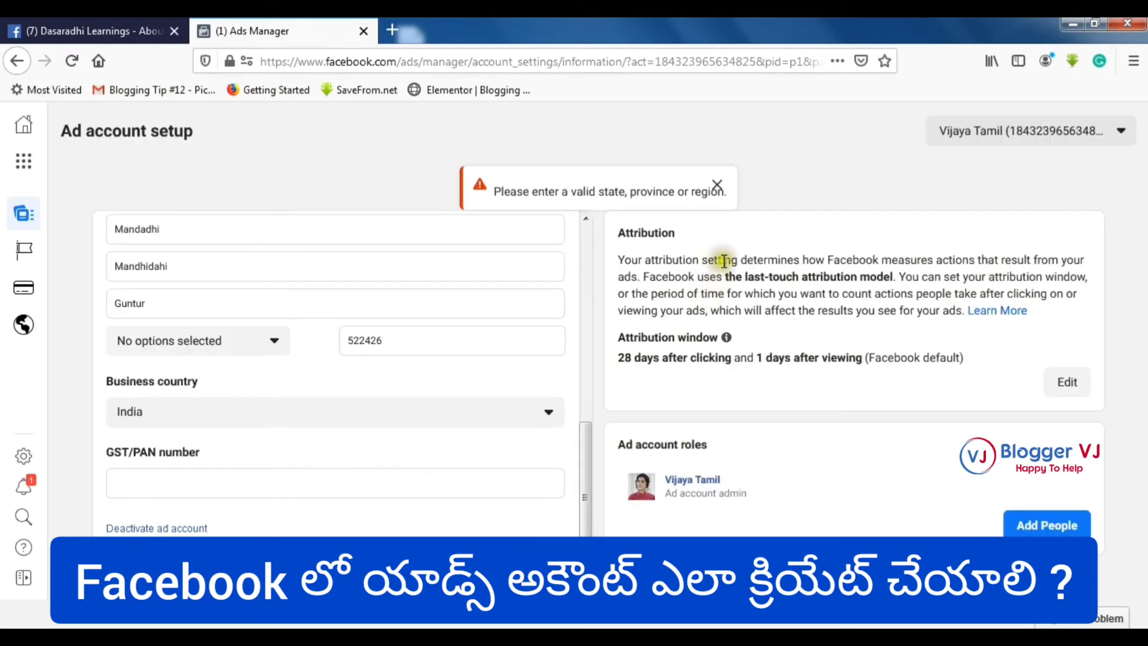
- Dismiss the missing-state warning, choose Andhra Pradesh as the state, and save
click(717, 186)
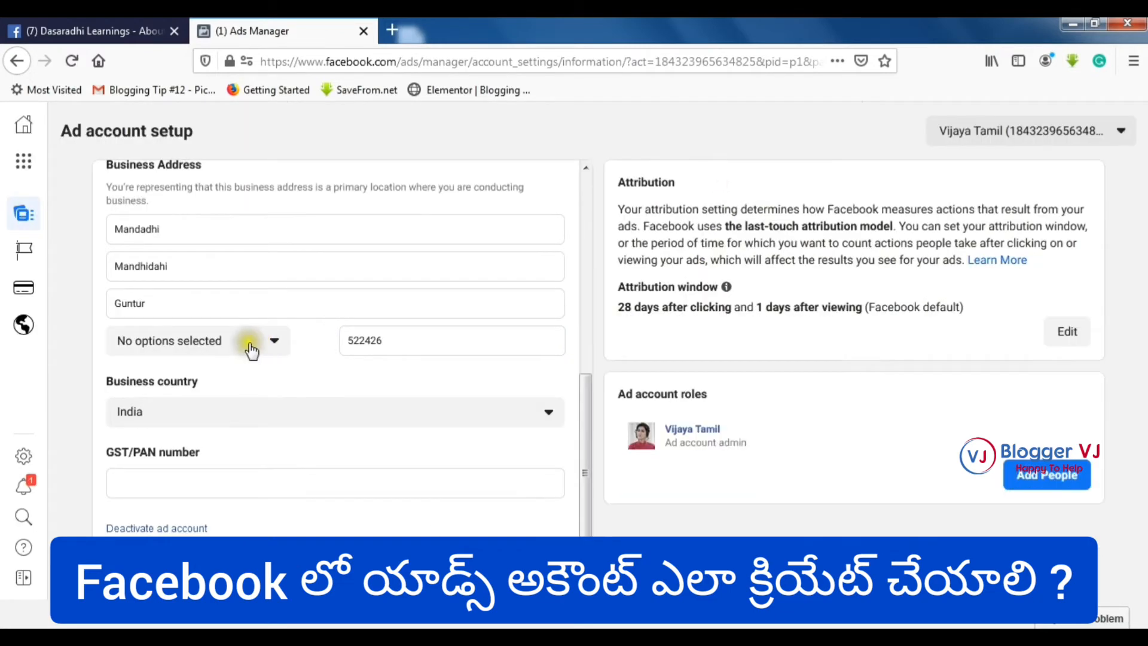
click(250, 347)
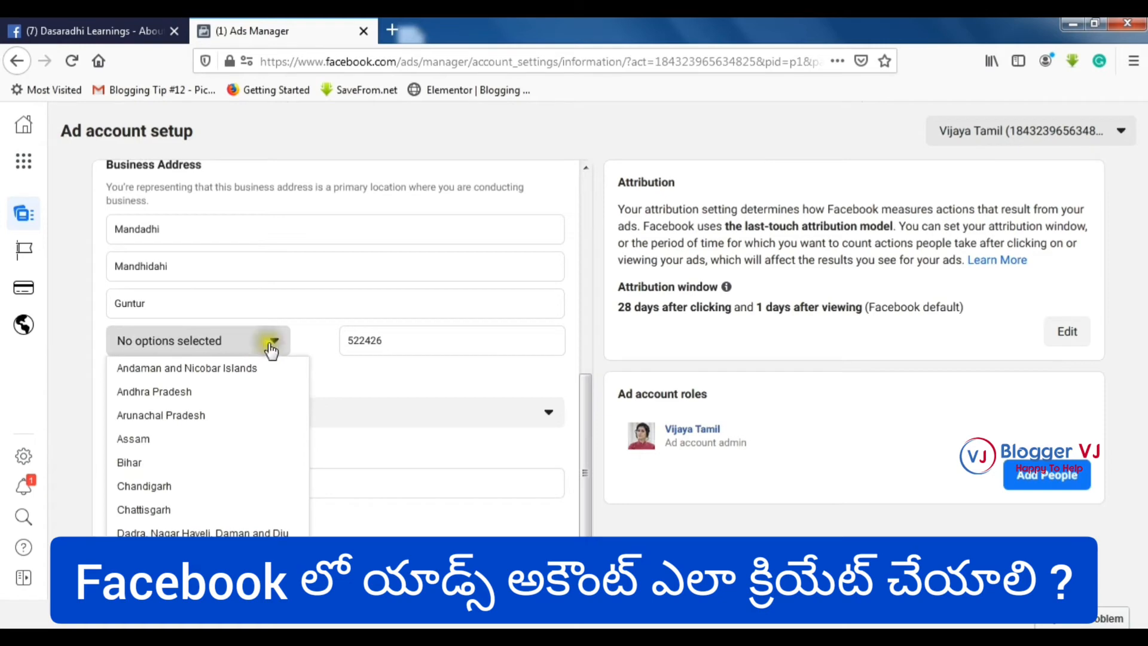
click(253, 389)
click(519, 560)
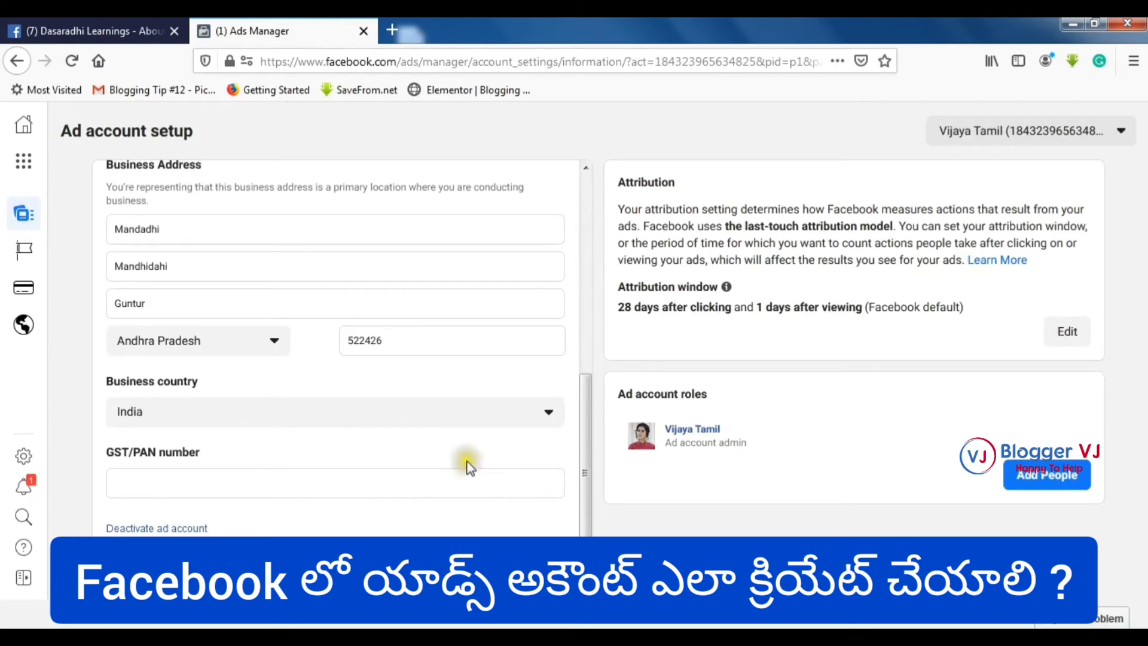
scroll(462, 467, up, 5)
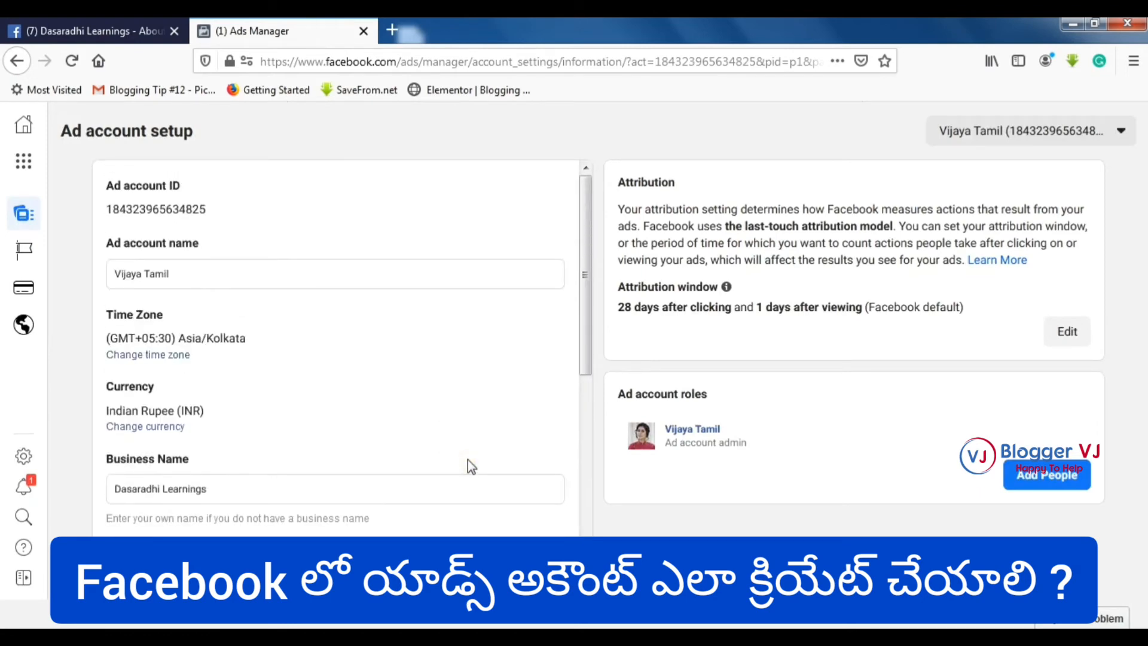
scroll(467, 459, down, 5)
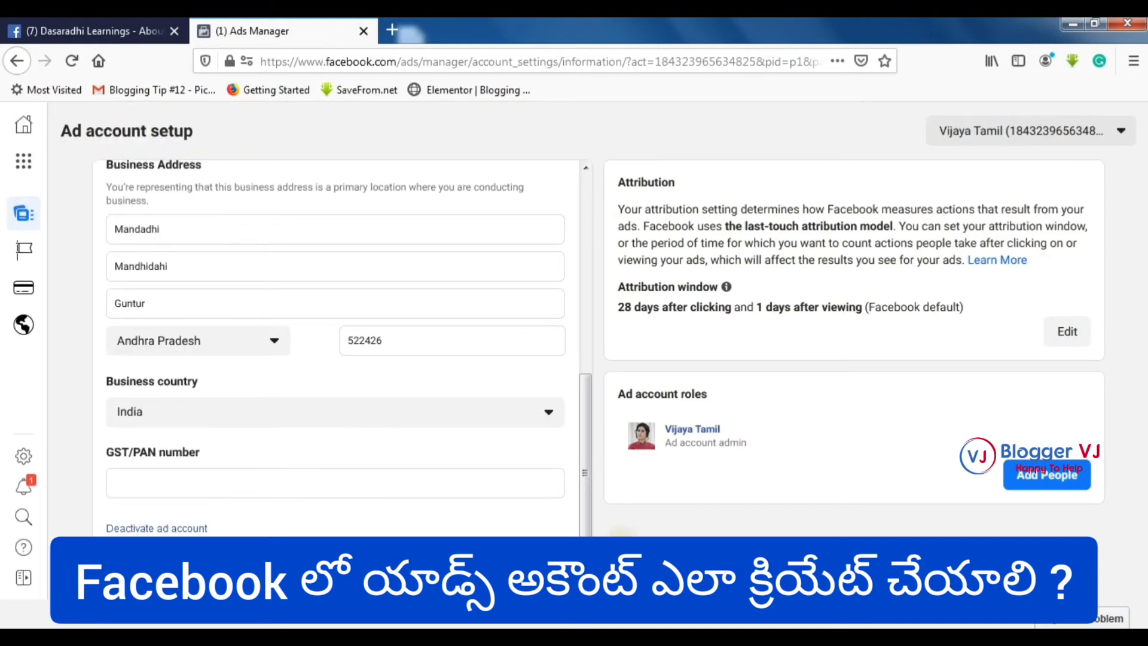
drag(584, 520, 628, 532)
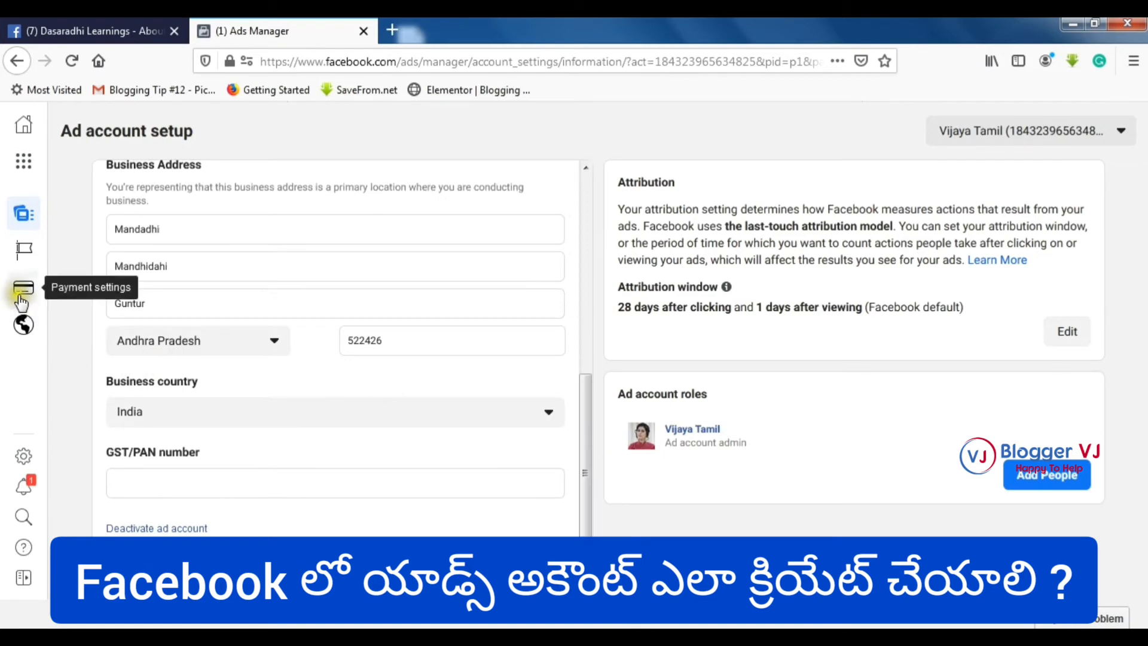
- Go to Payment settings from the expanded ad account settings sidebar
mouse_move(23, 290)
click(67, 298)
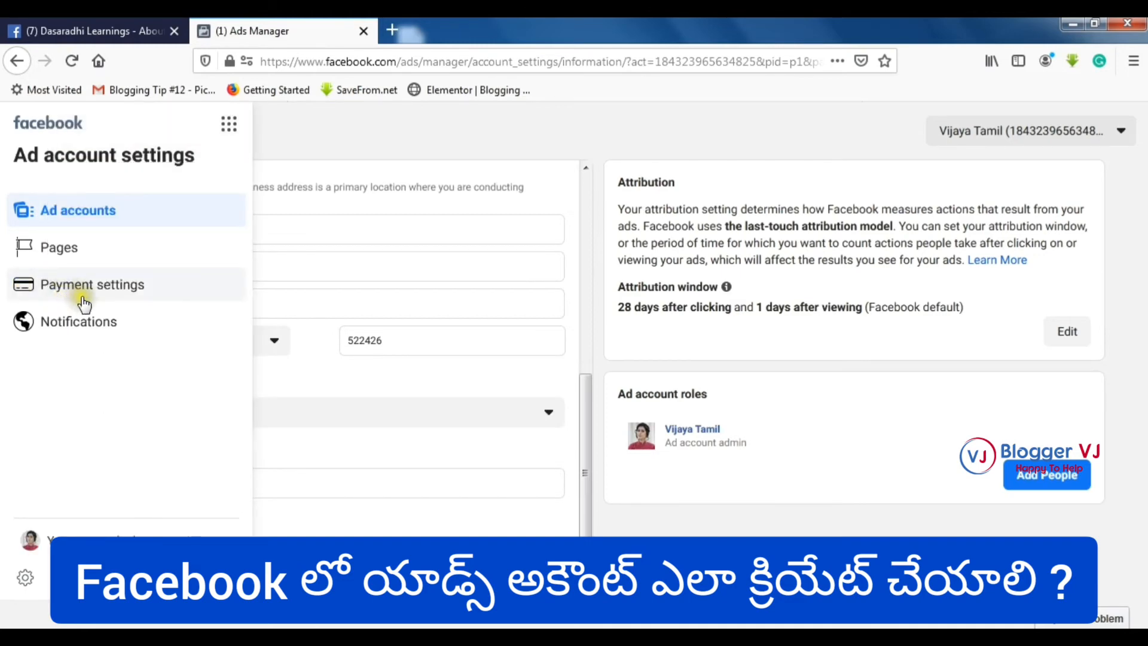
click(102, 290)
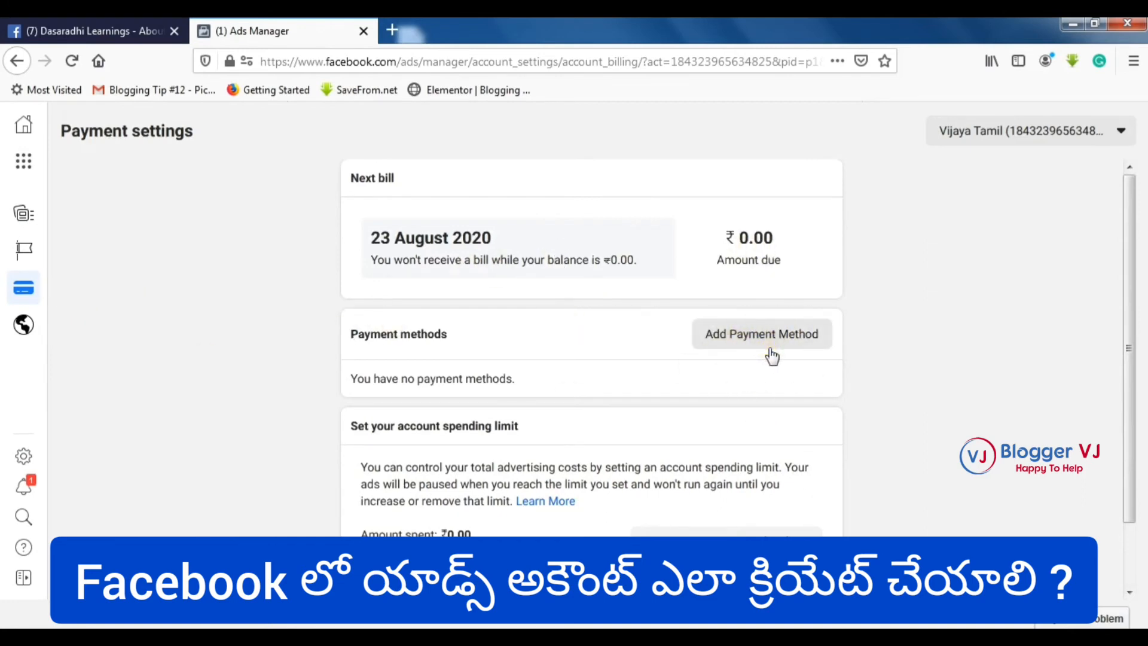
scroll(769, 356, down, 2)
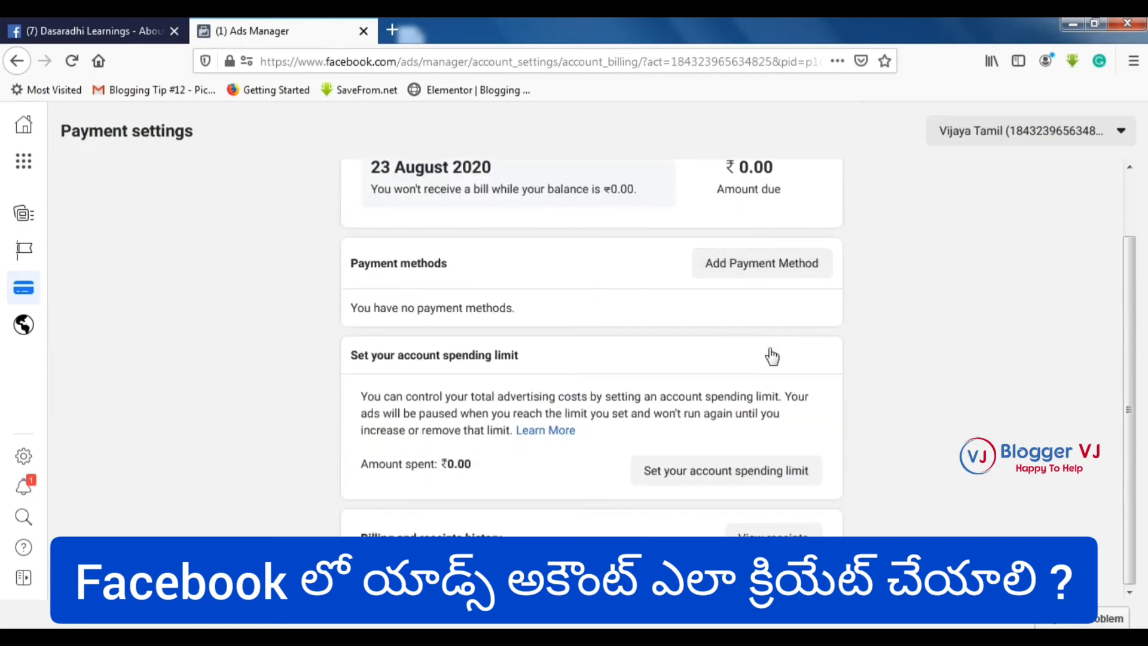
scroll(769, 356, up, 2)
click(772, 338)
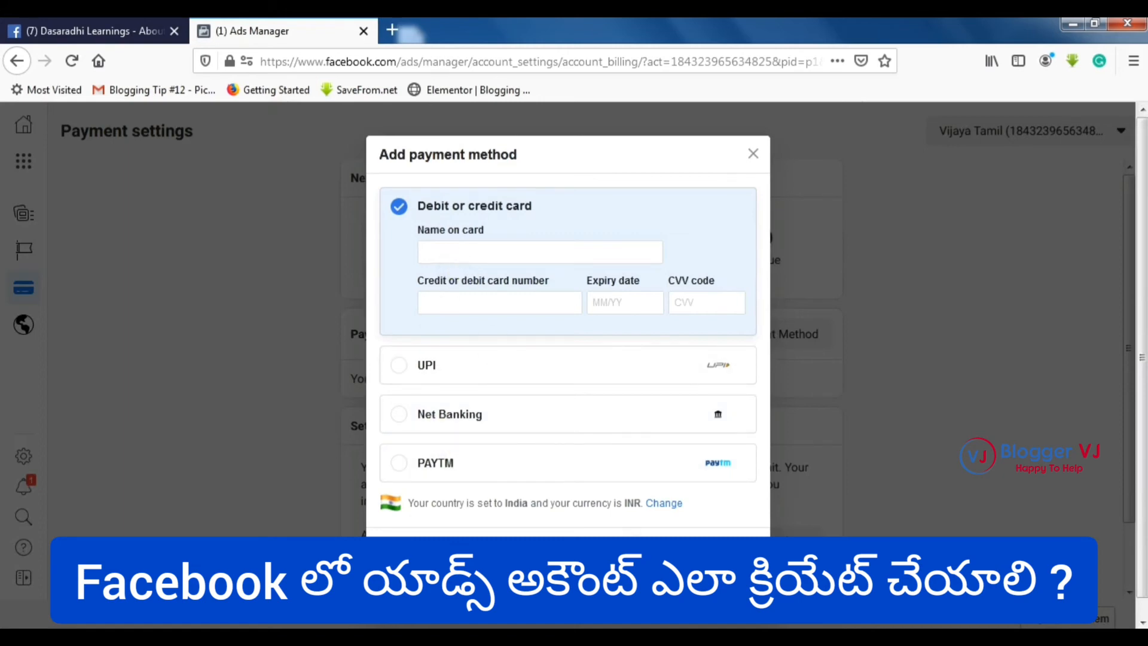
click(693, 613)
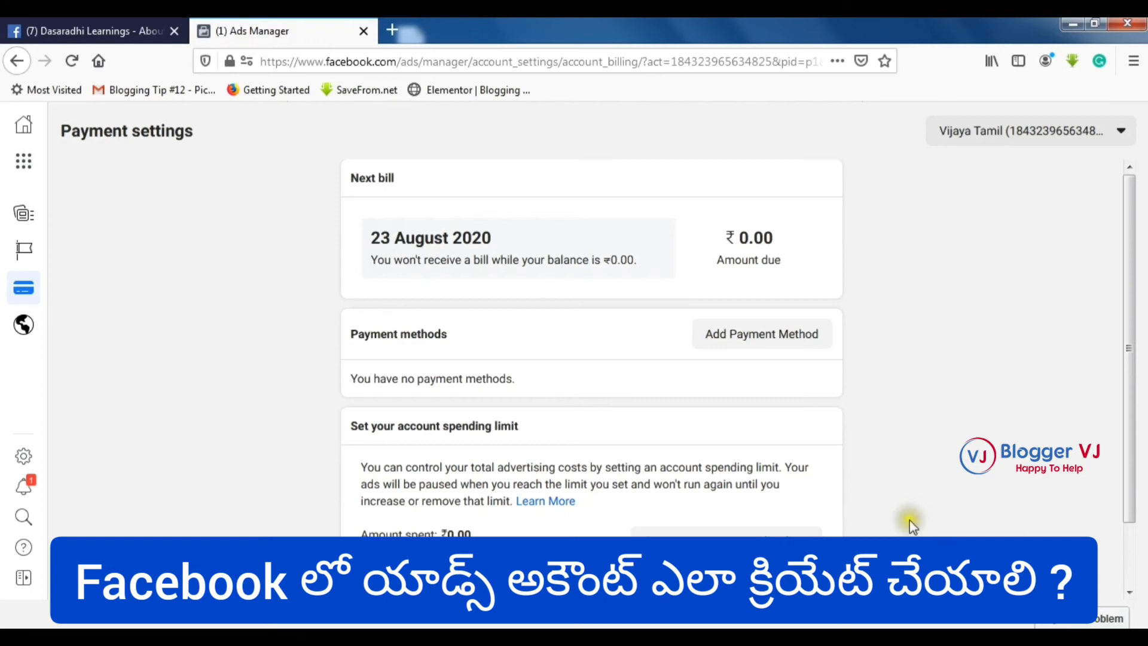
scroll(909, 520, down, 2)
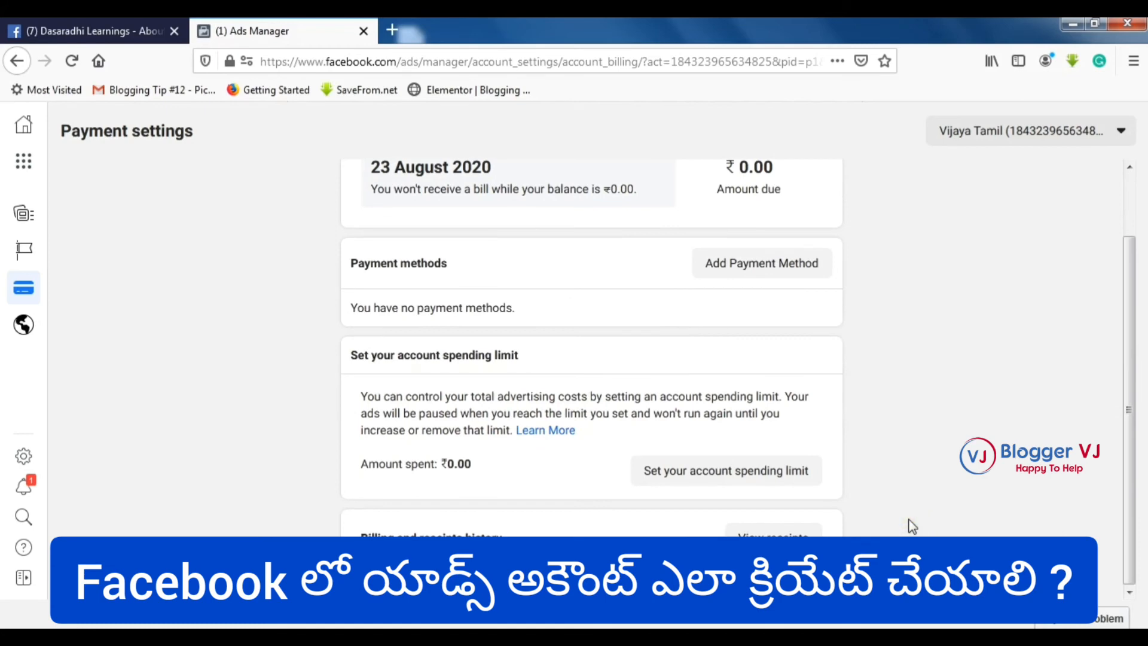